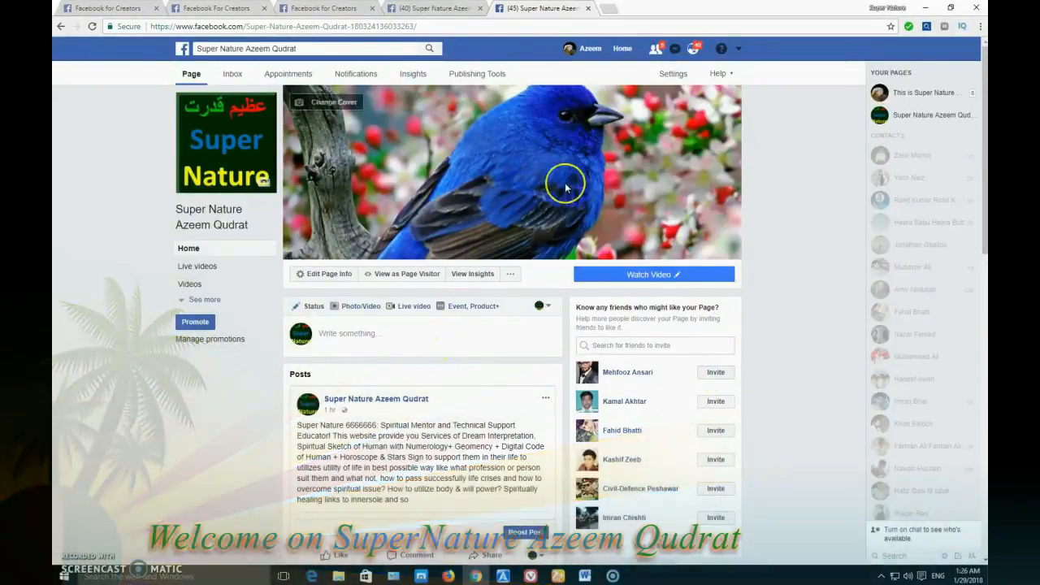
Step: Invite all six suggested friends to like the page
left_click(715, 372)
left_click(715, 401)
left_click(716, 434)
left_click(715, 459)
left_click(716, 489)
left_click(719, 517)
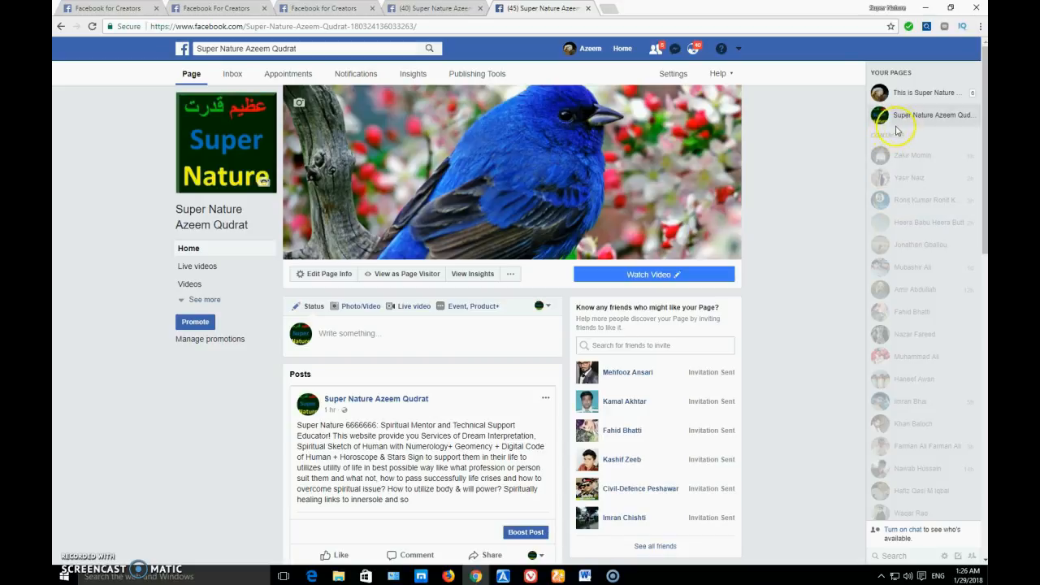
mouse_move(924, 122)
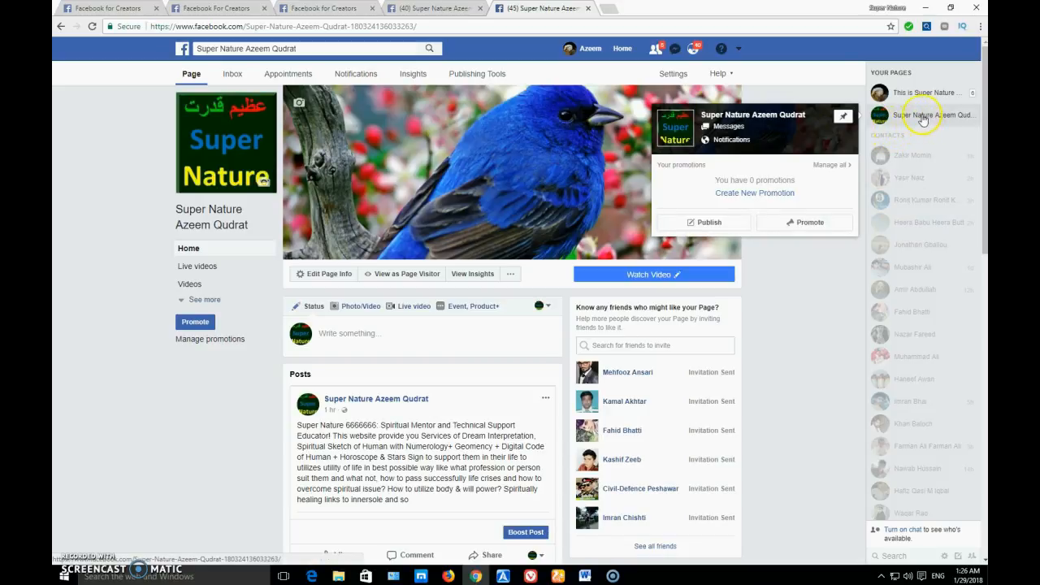
mouse_move(891, 92)
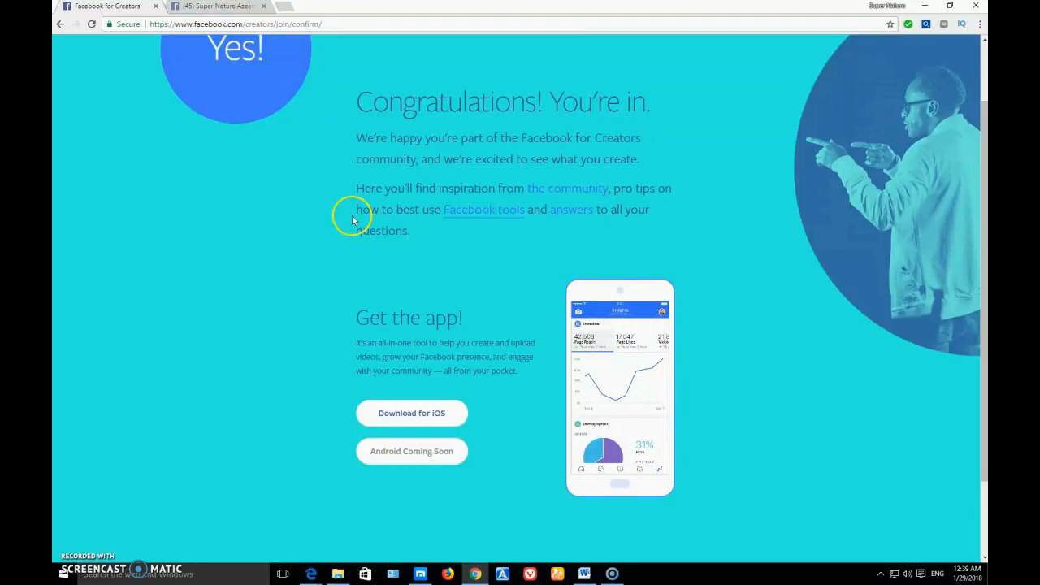
Step: Open the community, Facebook tools and answers links from the Creators confirmation page, each in its own new tab
right_click(558, 190)
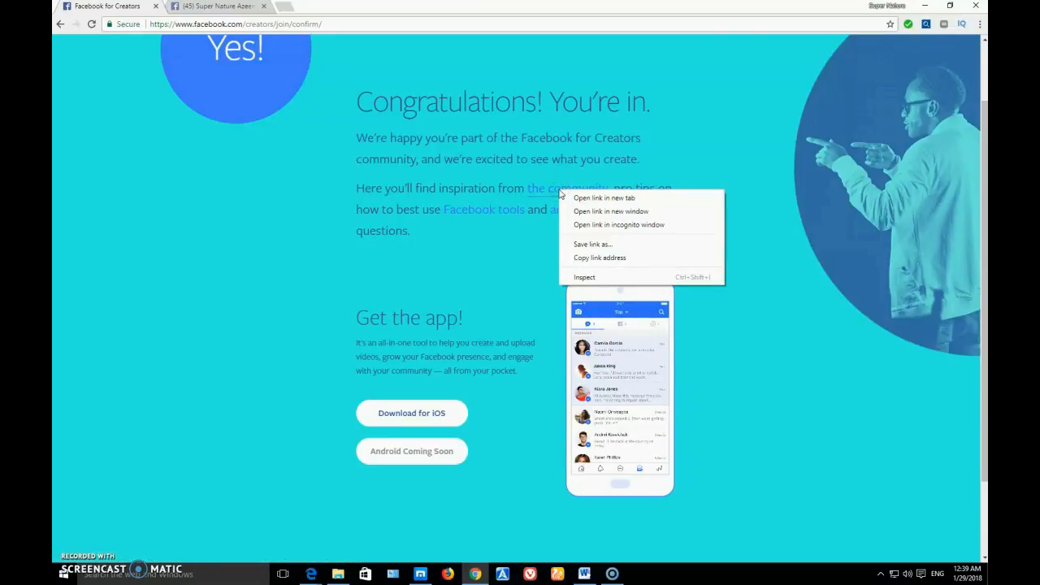
left_click(640, 198)
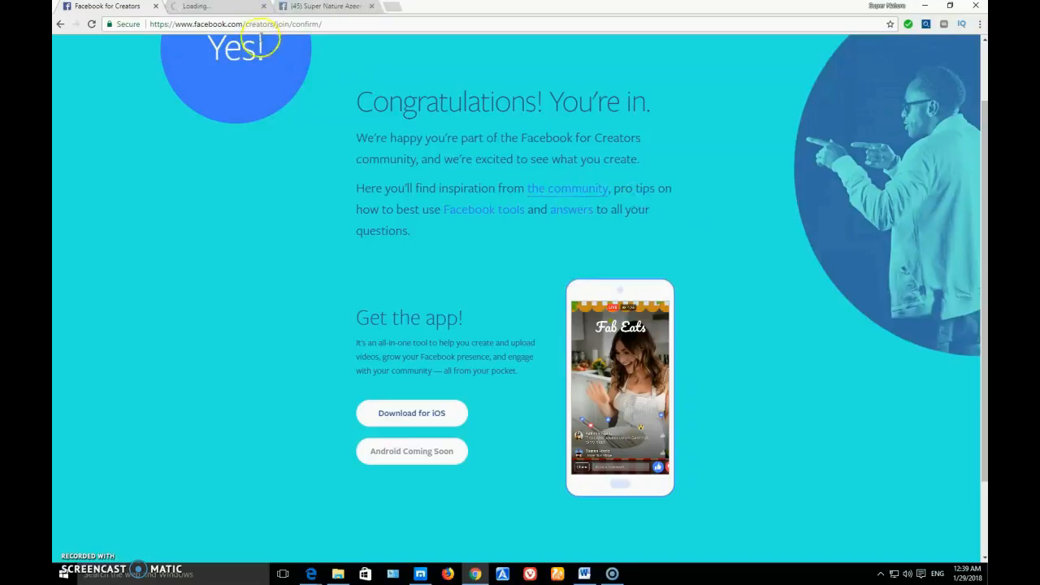
right_click(474, 210)
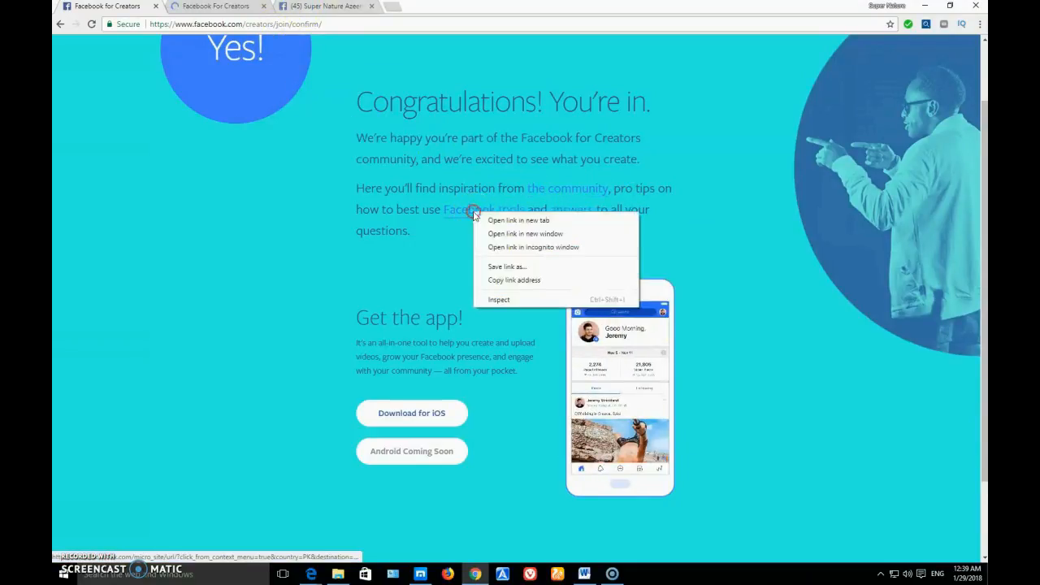
left_click(501, 219)
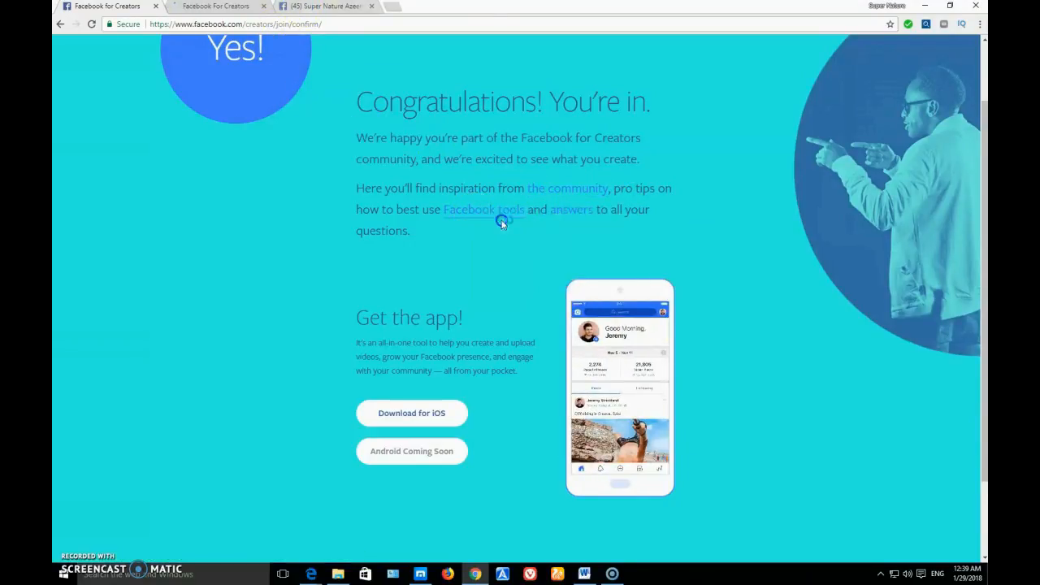
right_click(576, 210)
left_click(618, 217)
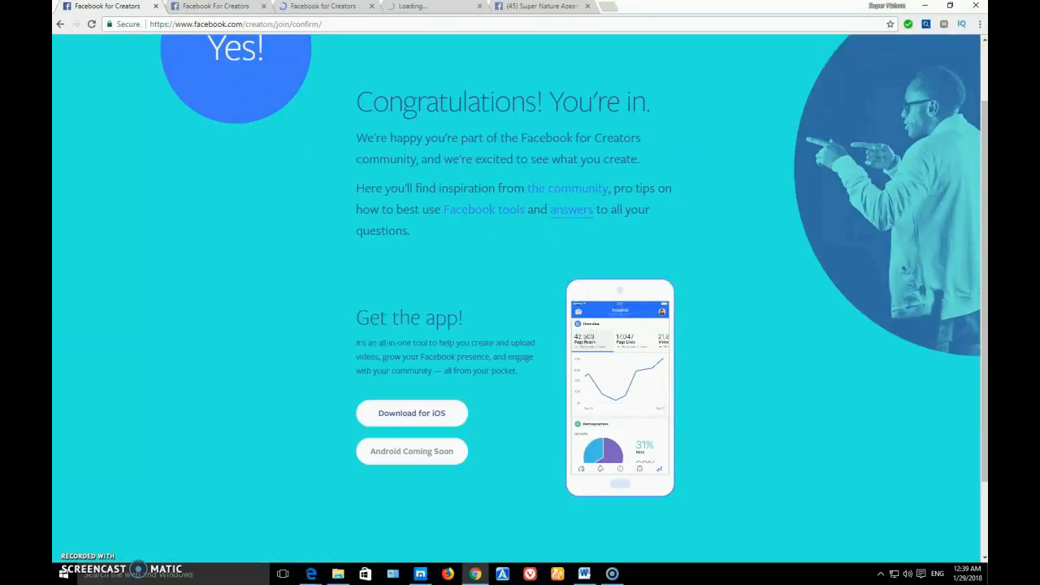
Step: View the Spotlight, Get Started and support pages that were opened, and close the support page
left_click(210, 6)
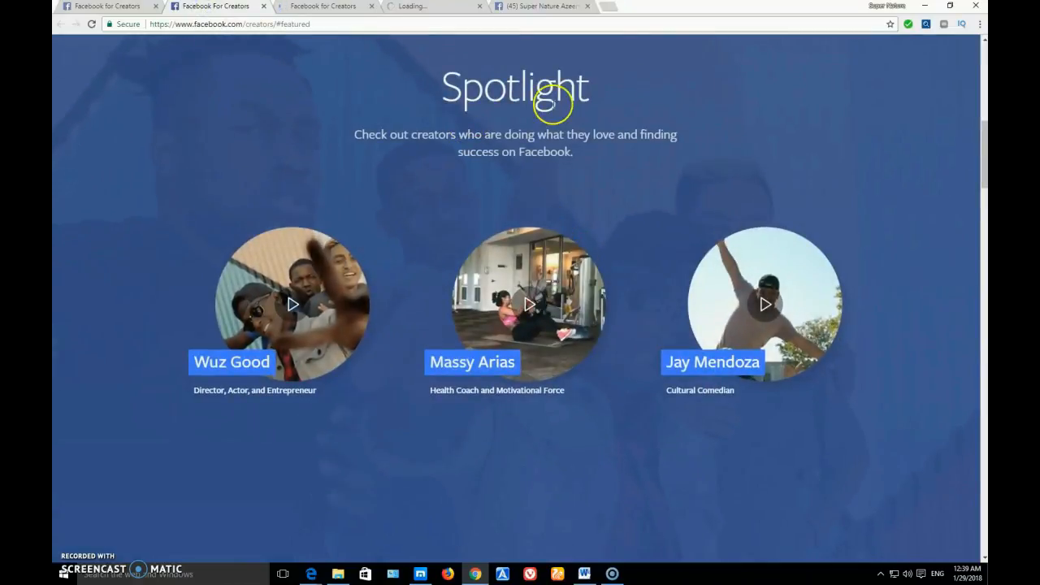
left_click(305, 9)
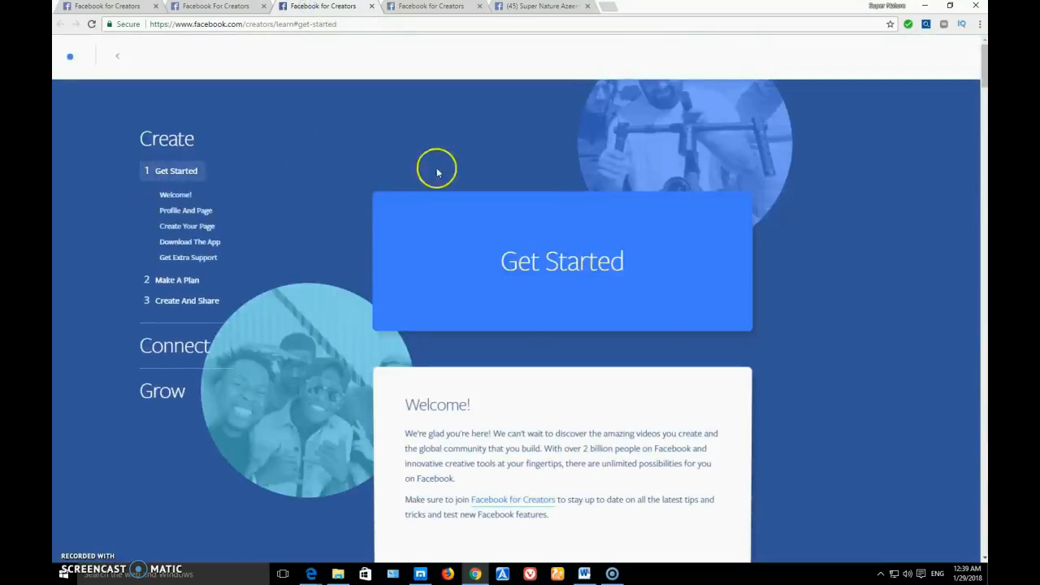
left_click(427, 7)
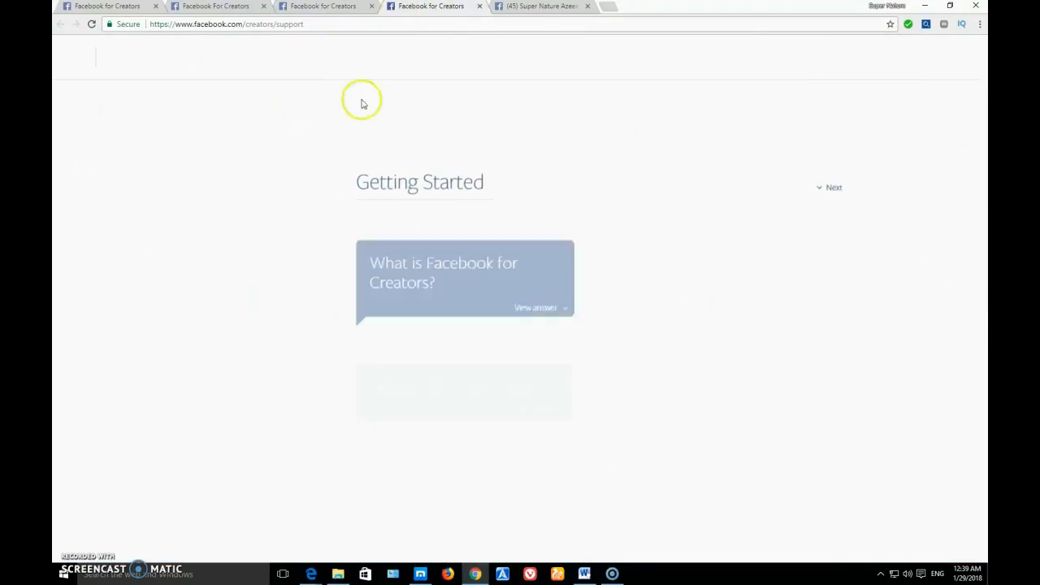
left_click(479, 6)
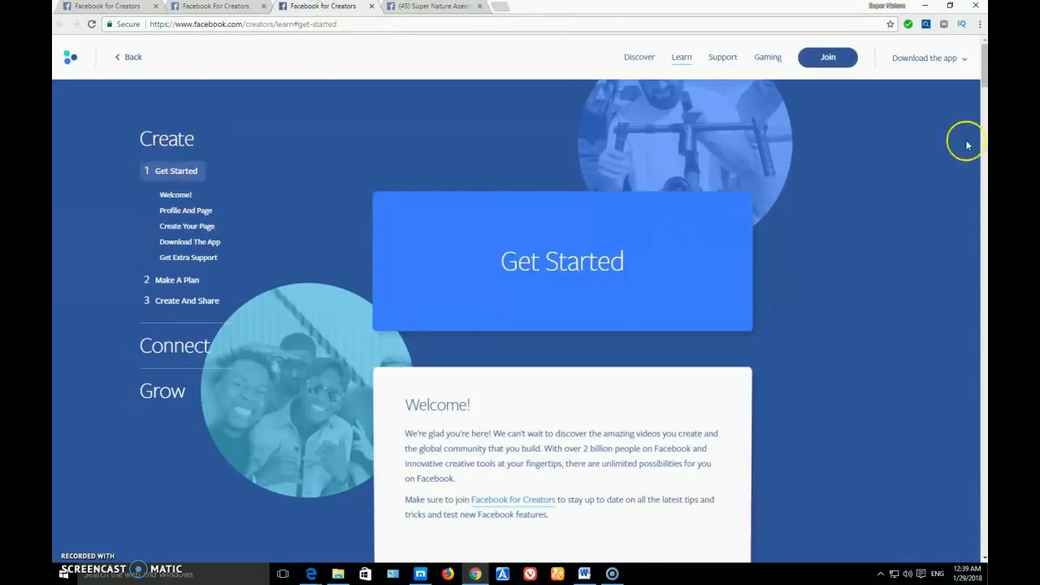
Step: Open the Create Pages link from the Create Your Page section in a new tab and switch to it
left_click_drag(983, 69, 984, 126)
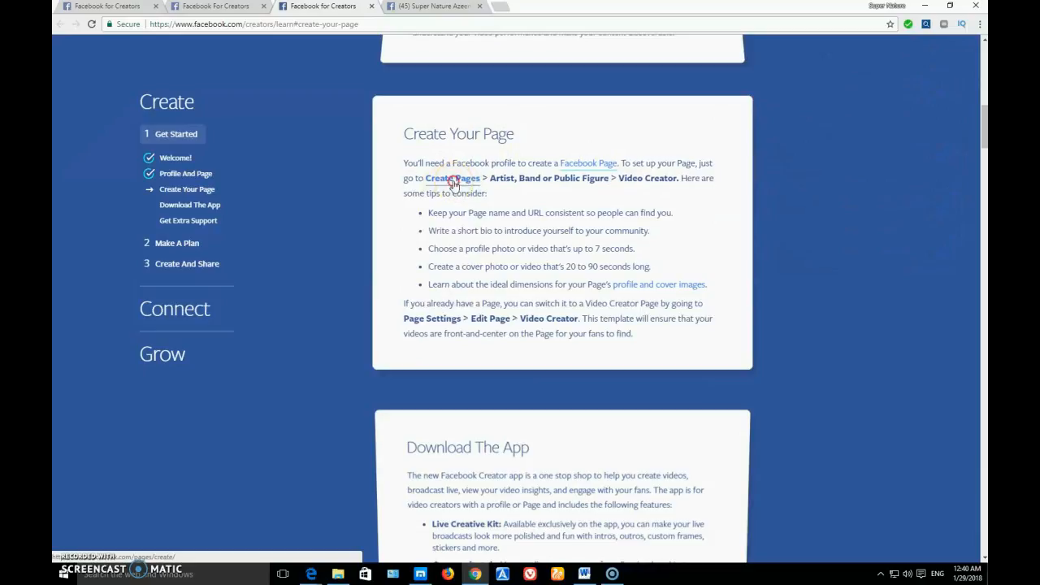
right_click(464, 184)
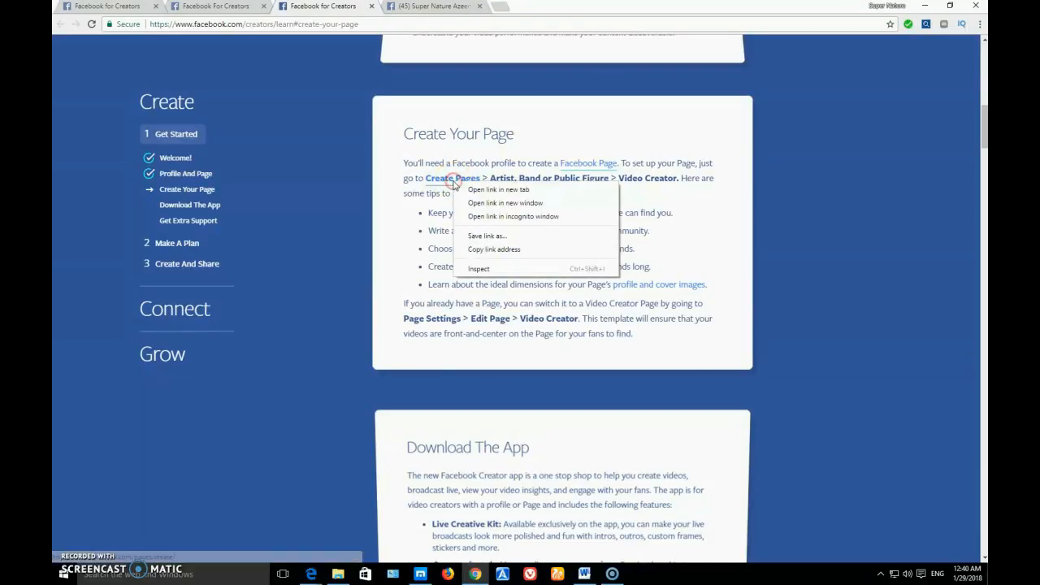
left_click(516, 191)
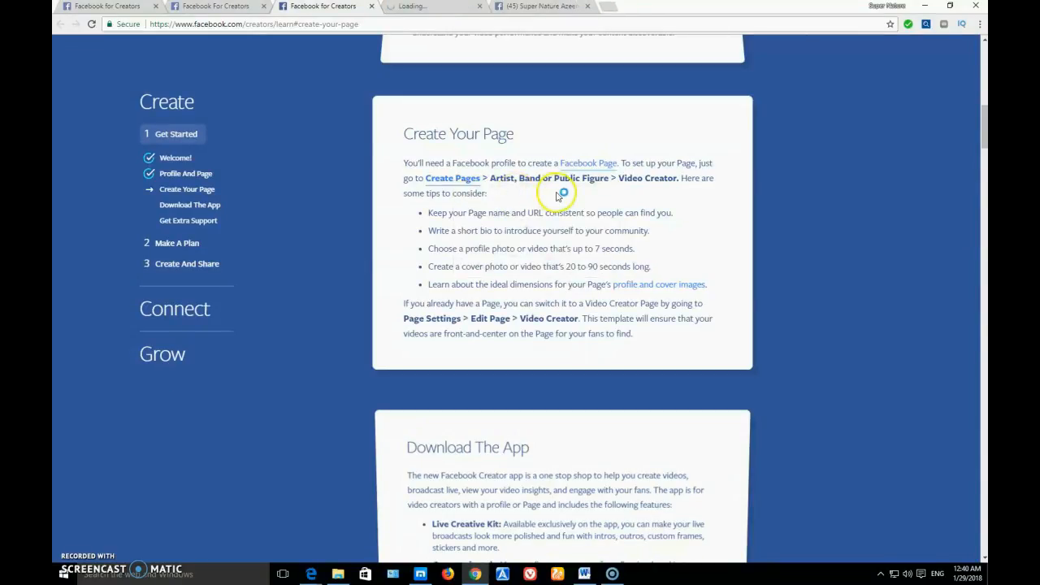
left_click(435, 7)
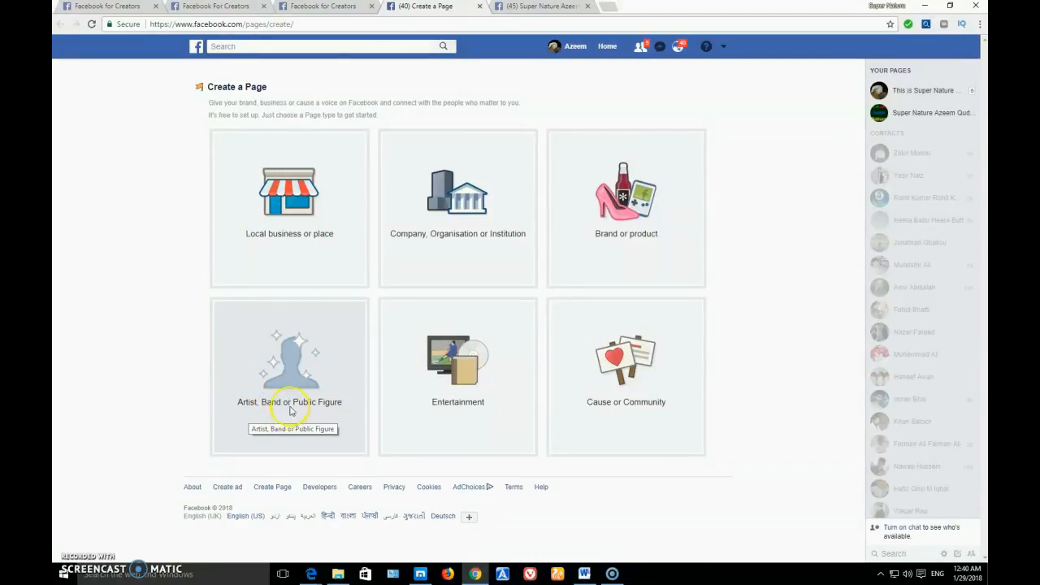
Step: Choose the Artist, Band or Public Figure page type and set its category to Video creator
left_click(291, 410)
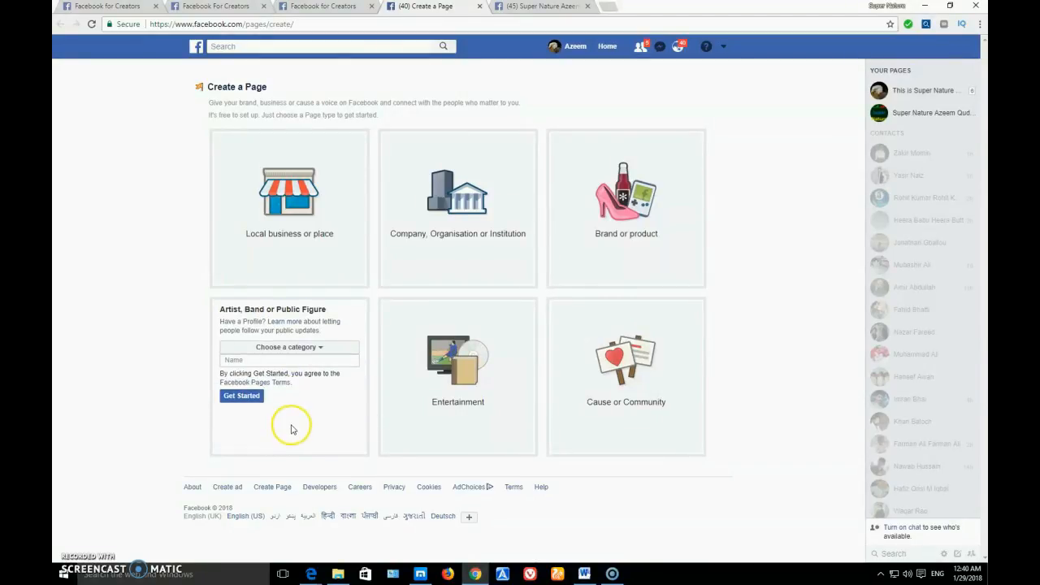
left_click(320, 347)
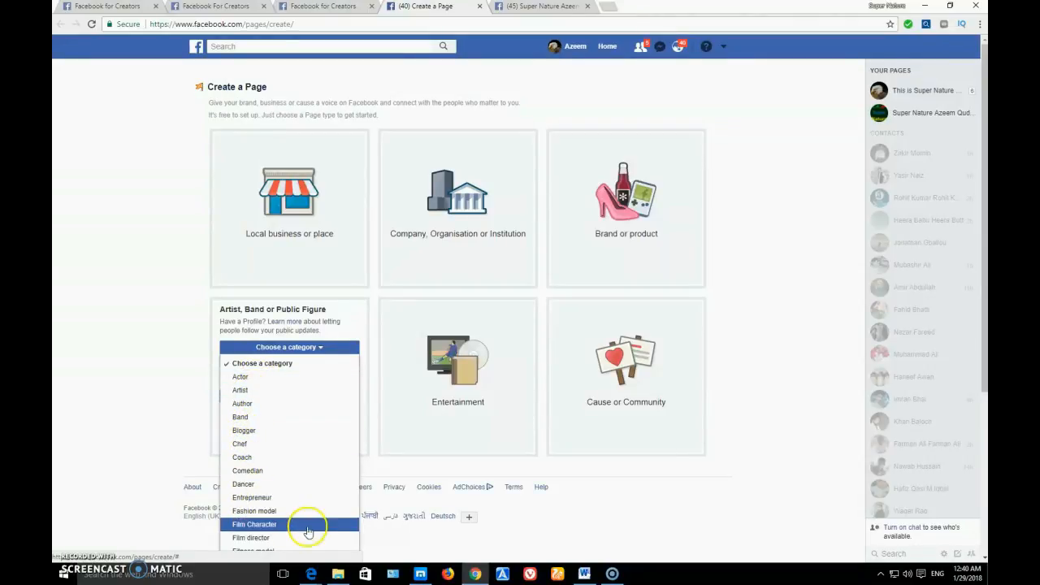
left_click_drag(985, 244, 951, 420)
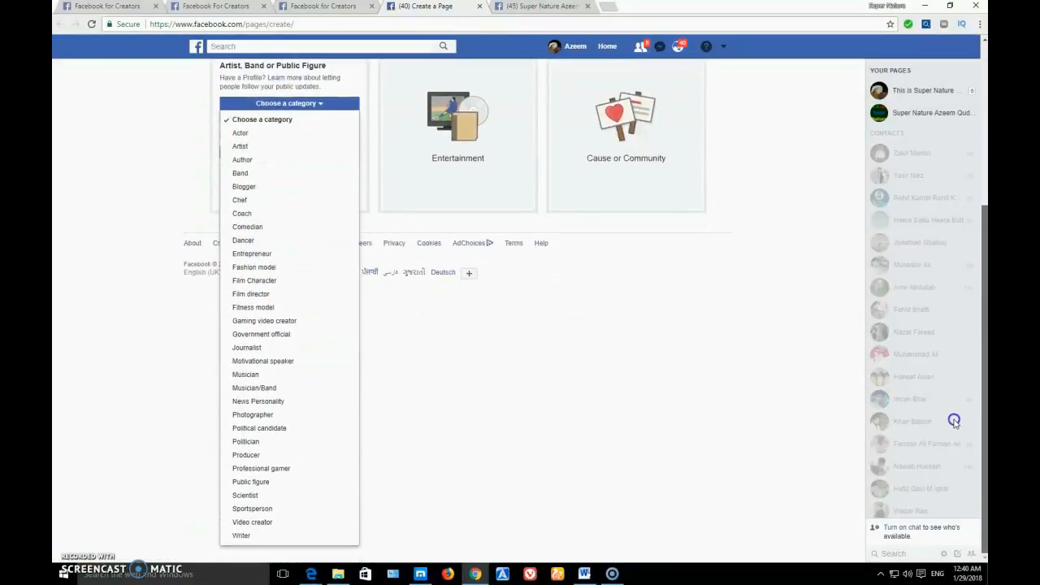
left_click(264, 524)
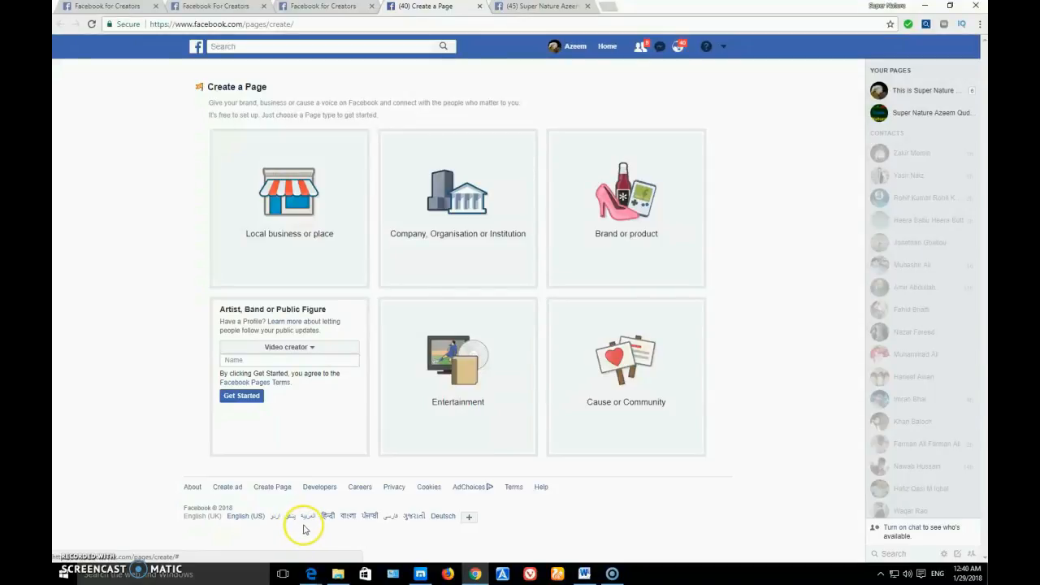
Step: Try to create the video creator page under the name "Super Nature Azeem Qudrat"
left_click(271, 359)
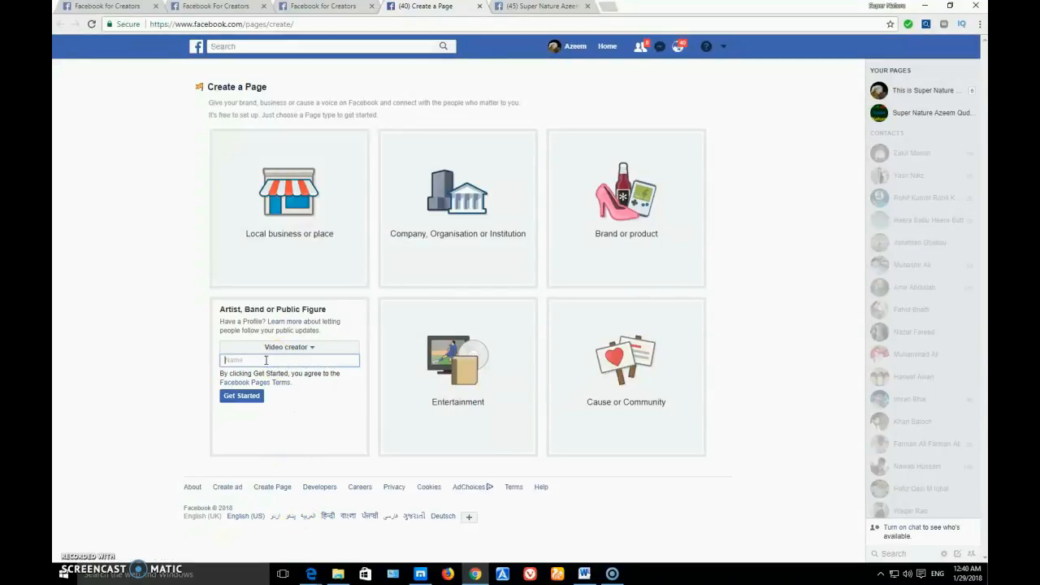
type("S")
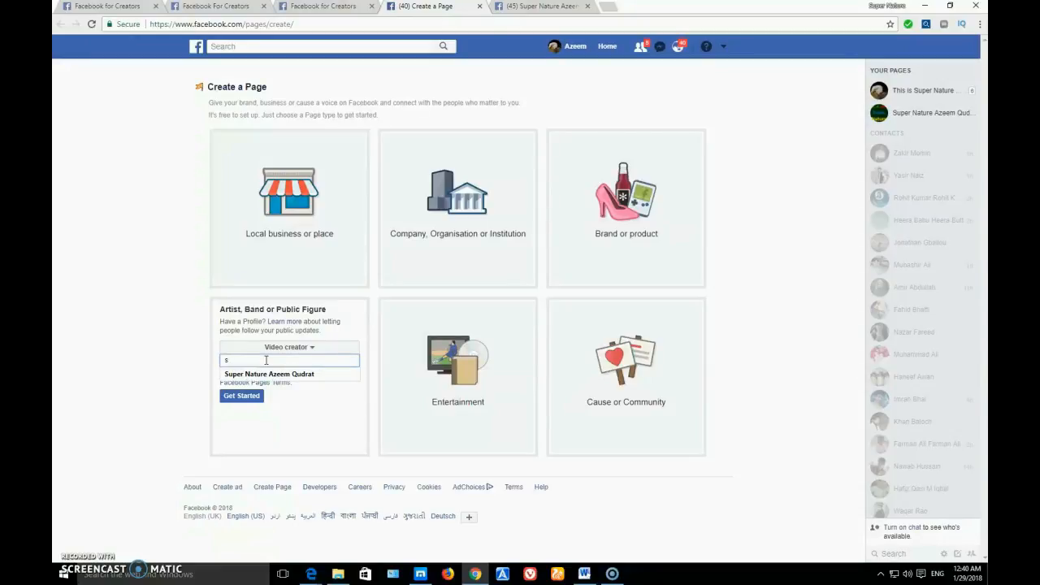
left_click(270, 375)
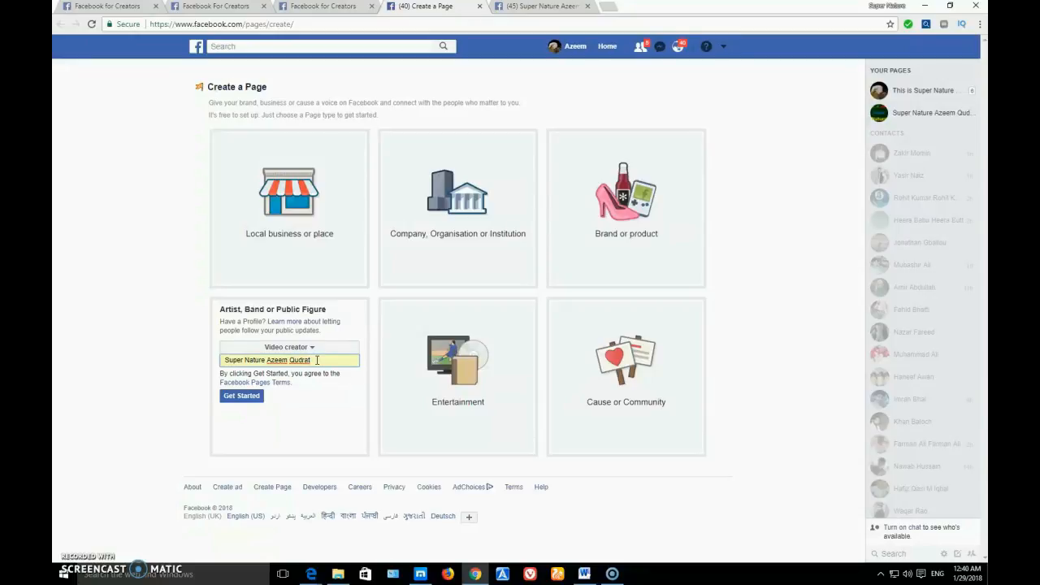
left_click(244, 397)
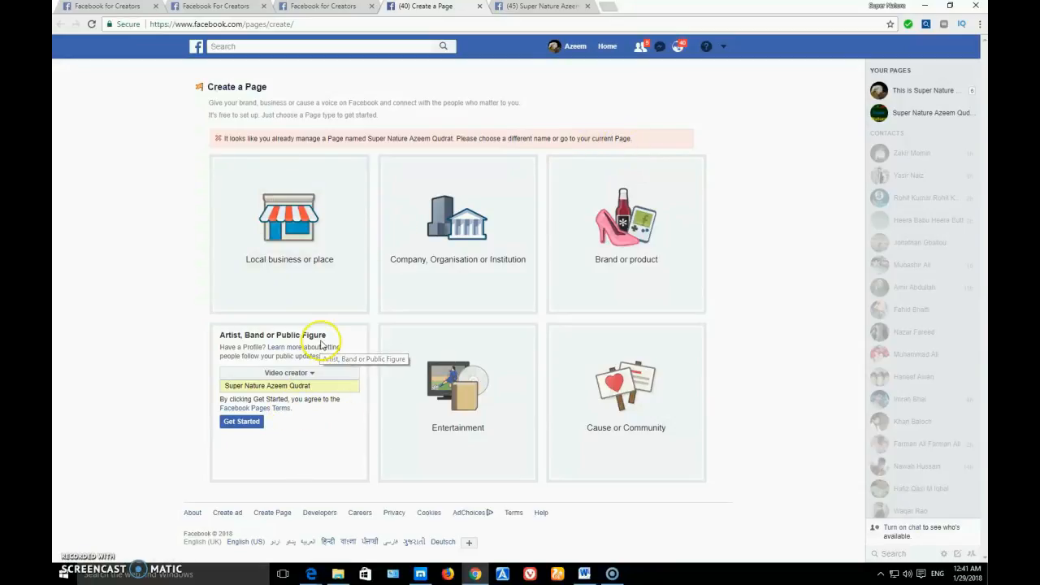
left_click(416, 290)
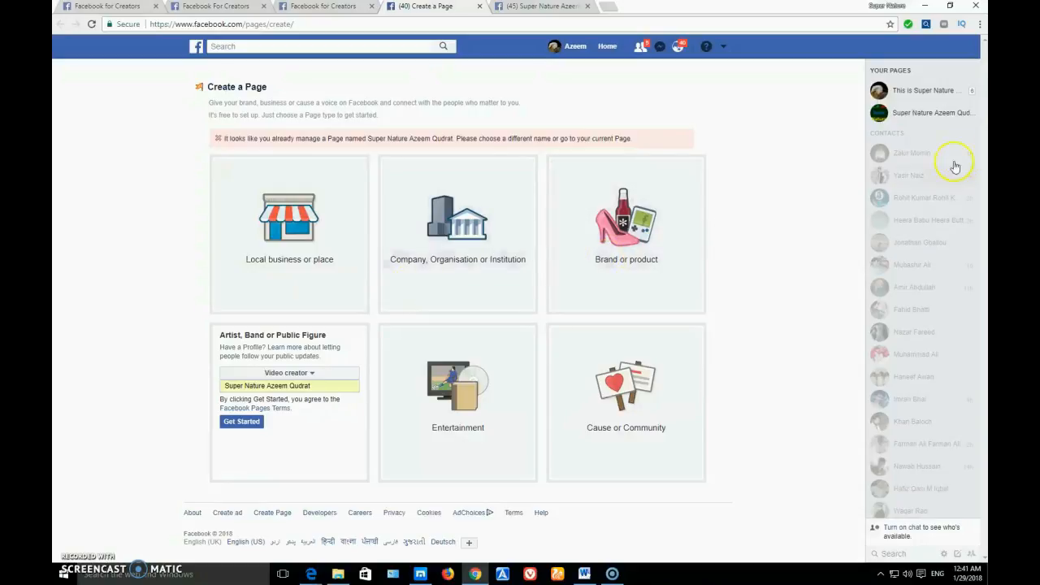
Step: Open the existing Super Nature Azeem Qudrat page from the list of managed pages
mouse_move(910, 117)
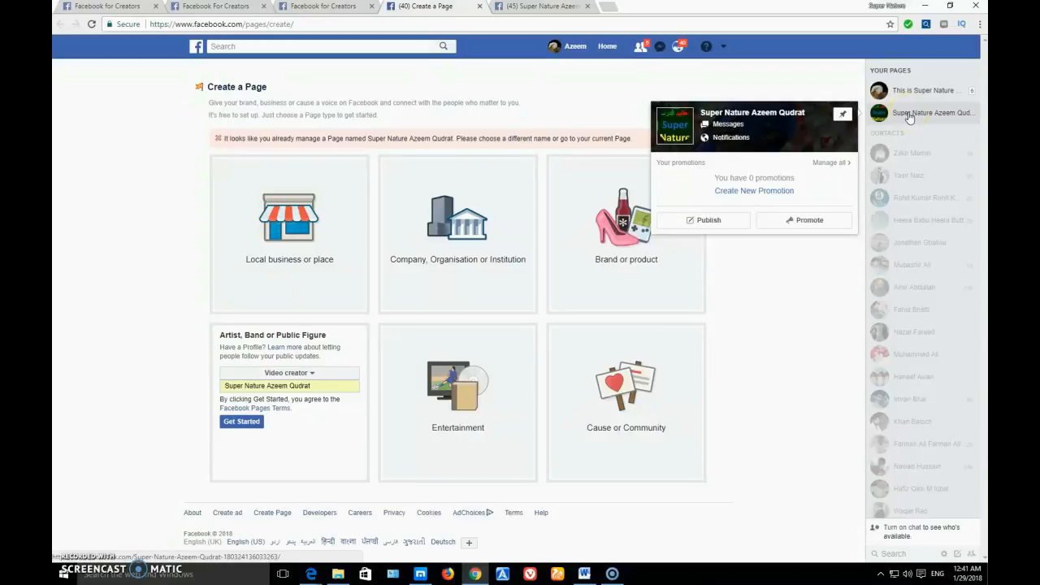
mouse_move(917, 98)
left_click(908, 116)
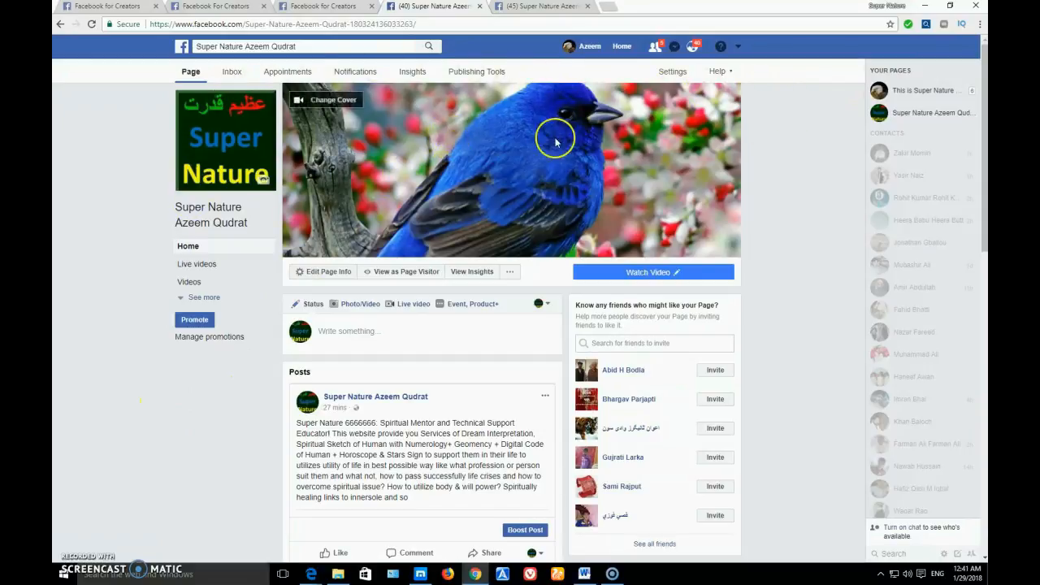
Step: Send page invitations to all six friends suggested on the existing page
left_click(718, 371)
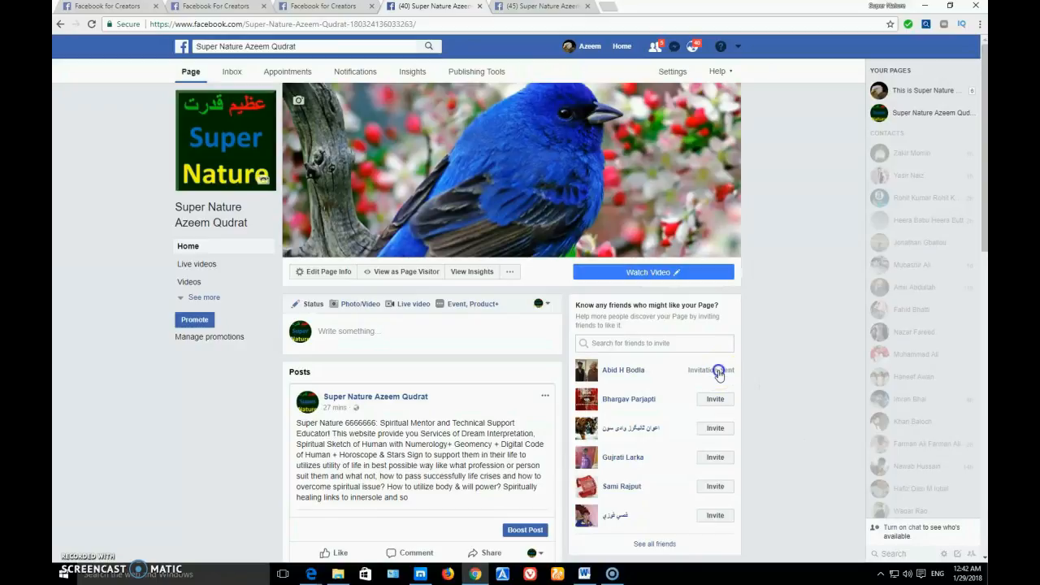
left_click(714, 399)
left_click(716, 430)
left_click(715, 457)
left_click(715, 486)
left_click(715, 515)
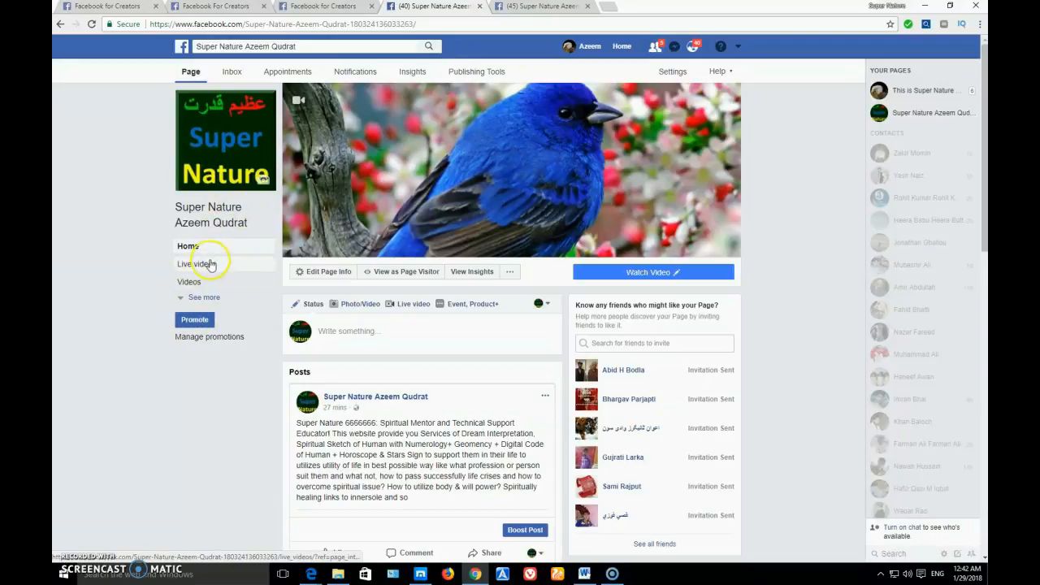
Step: Open the page's settings and review the General options, from page visibility down to page removal
left_click(671, 71)
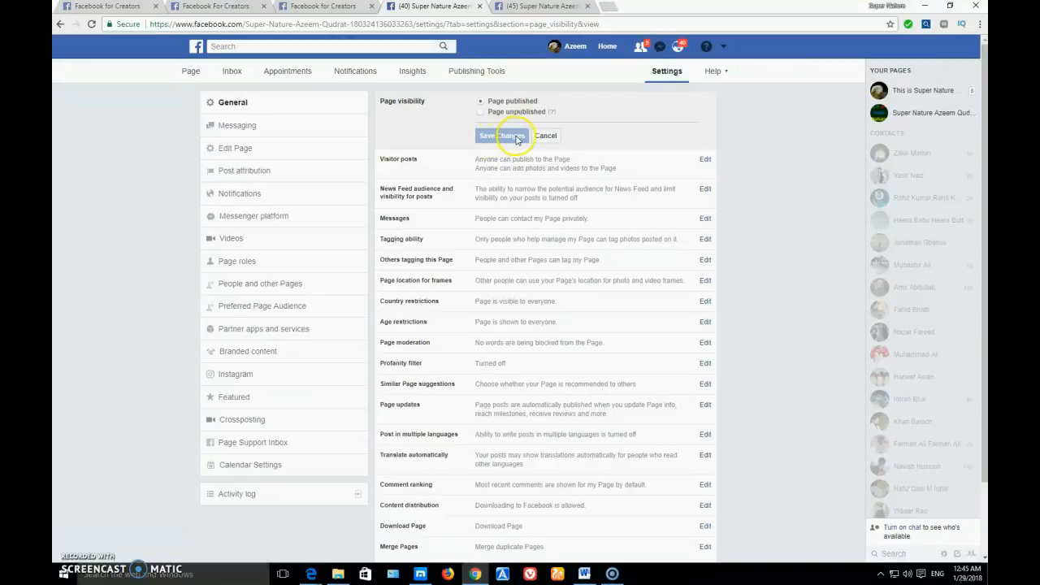
left_click_drag(983, 93, 980, 218)
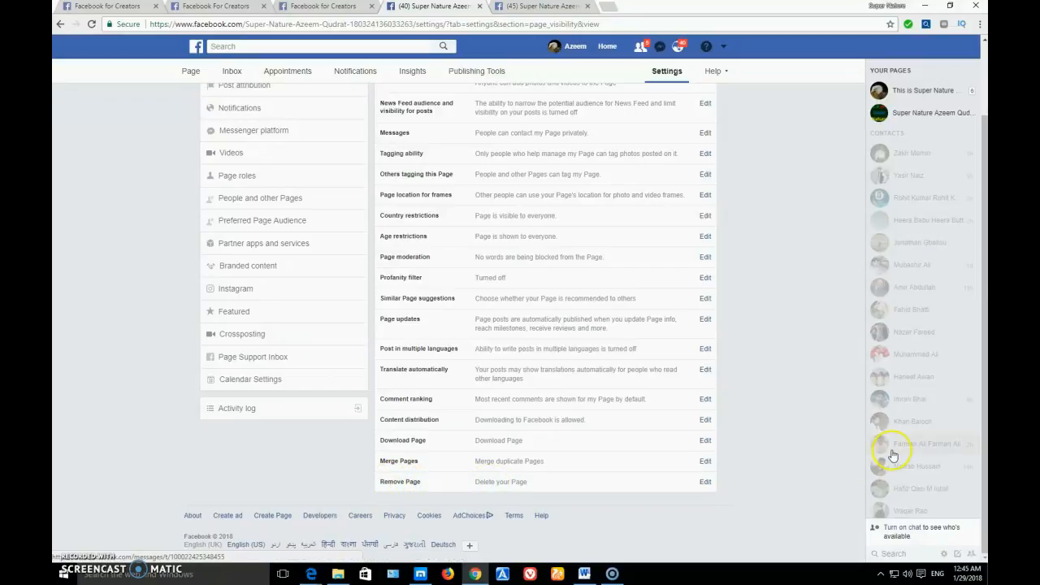
scroll(980, 325, "up", 1)
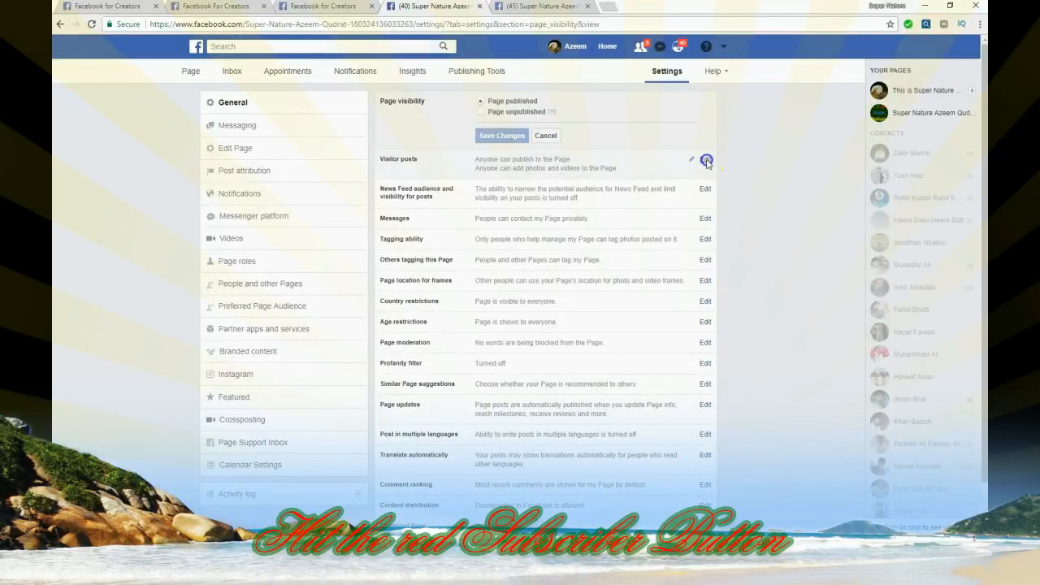
Step: Set Visitor posts to disable posts by other people on the page and save the change
left_click(704, 160)
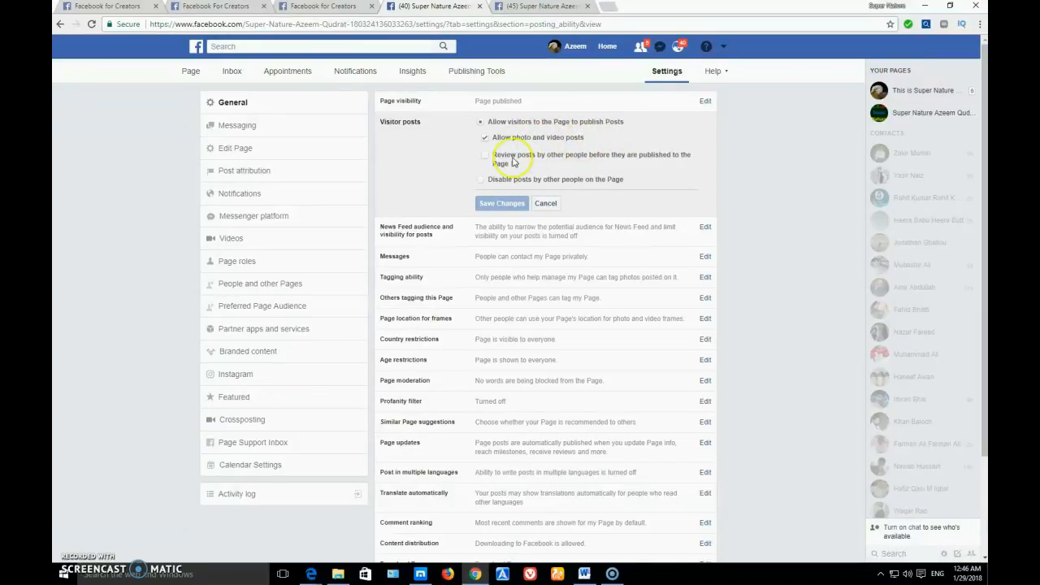
left_click(482, 180)
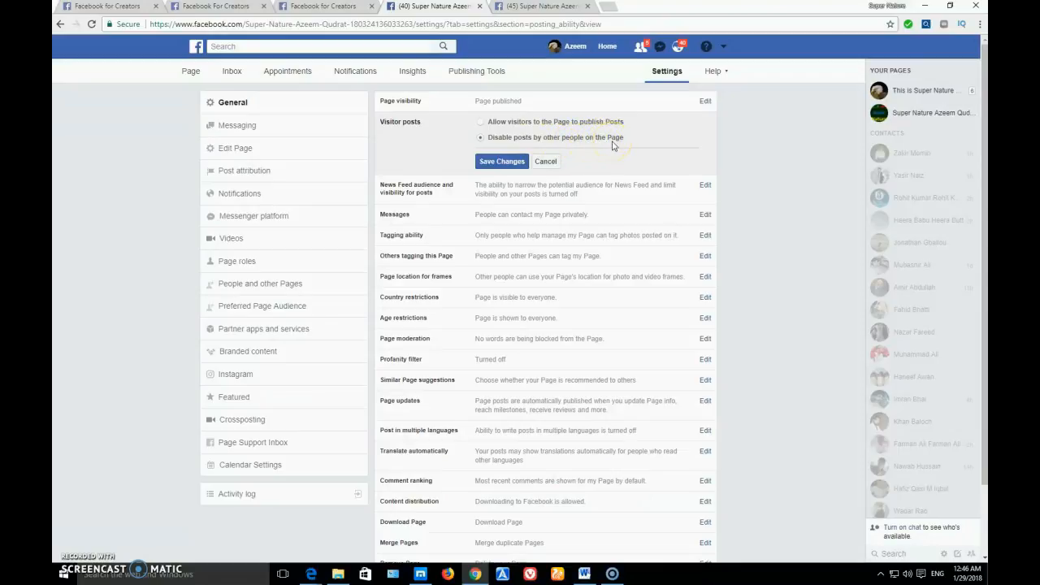
left_click(502, 162)
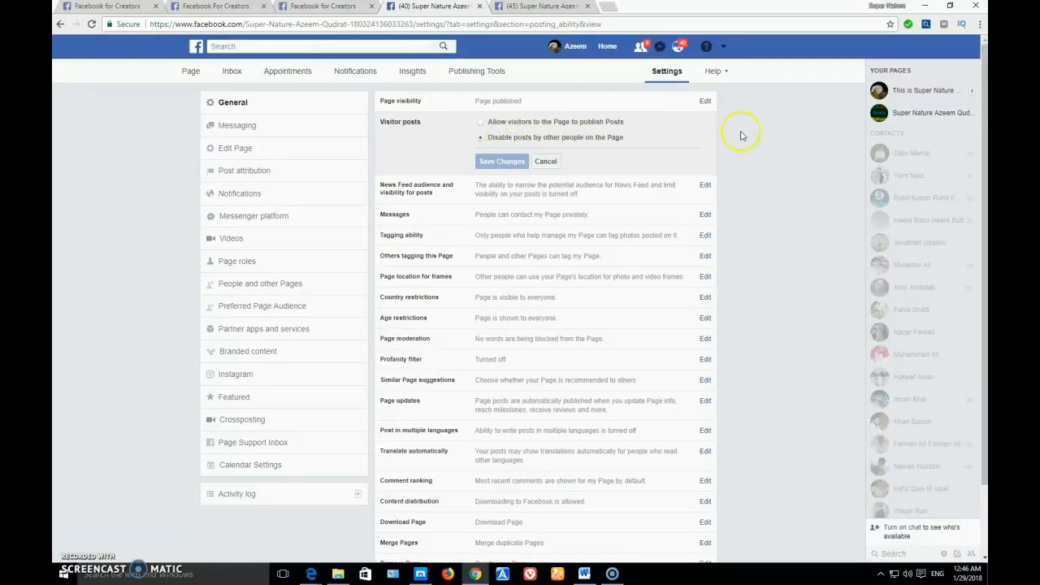
Step: Open the Page visibility and News Feed audience options and try allowing audience selection and post visibility, leaving the box unticked without saving
left_click(704, 100)
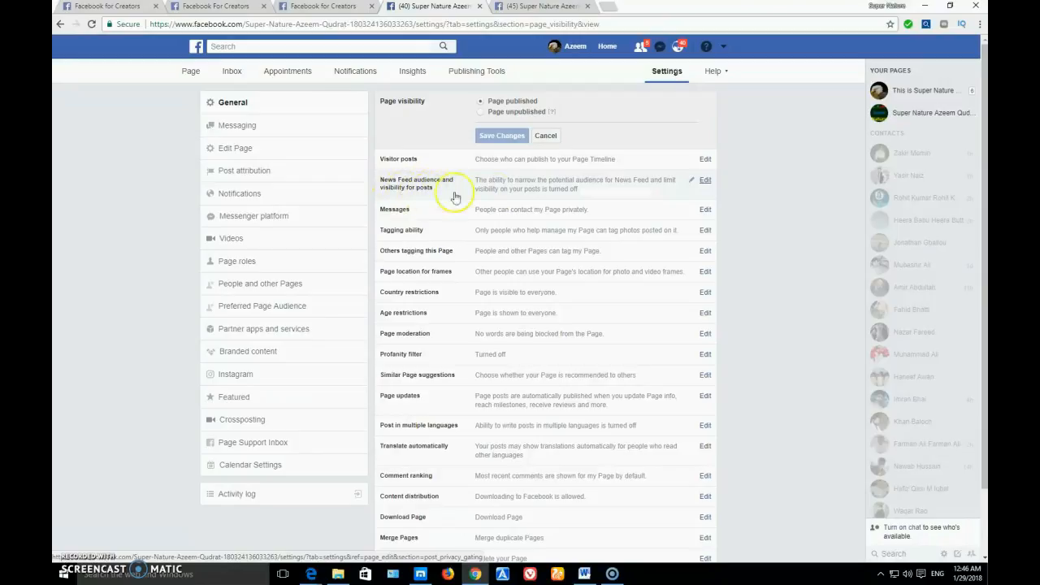
left_click(704, 182)
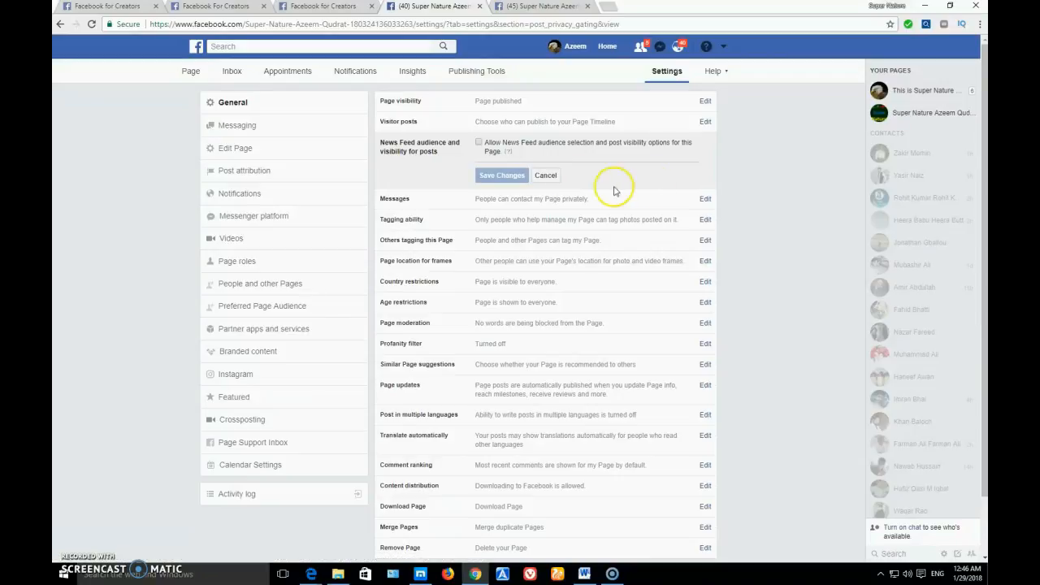
mouse_move(513, 152)
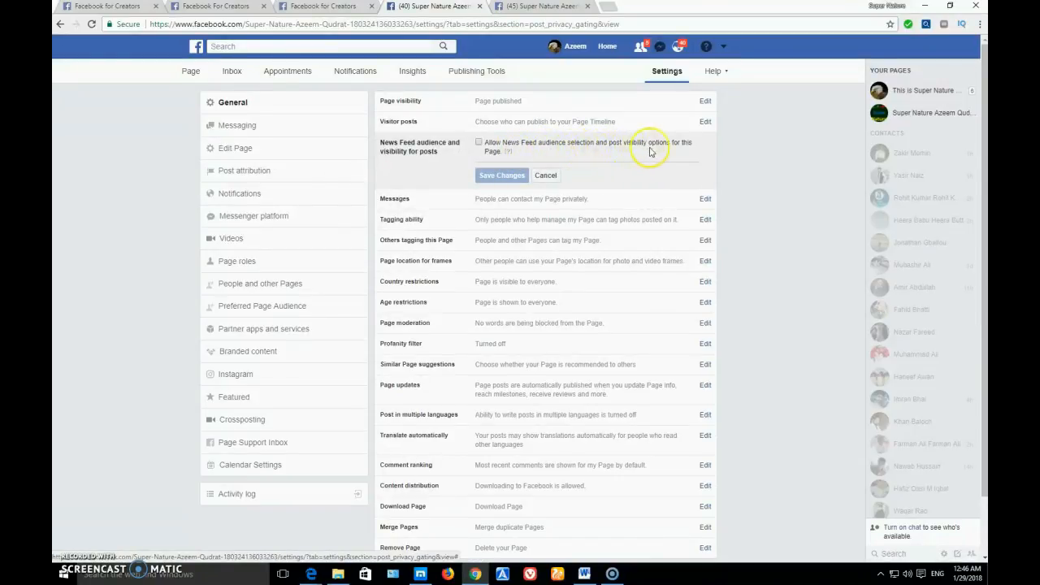
left_click(479, 144)
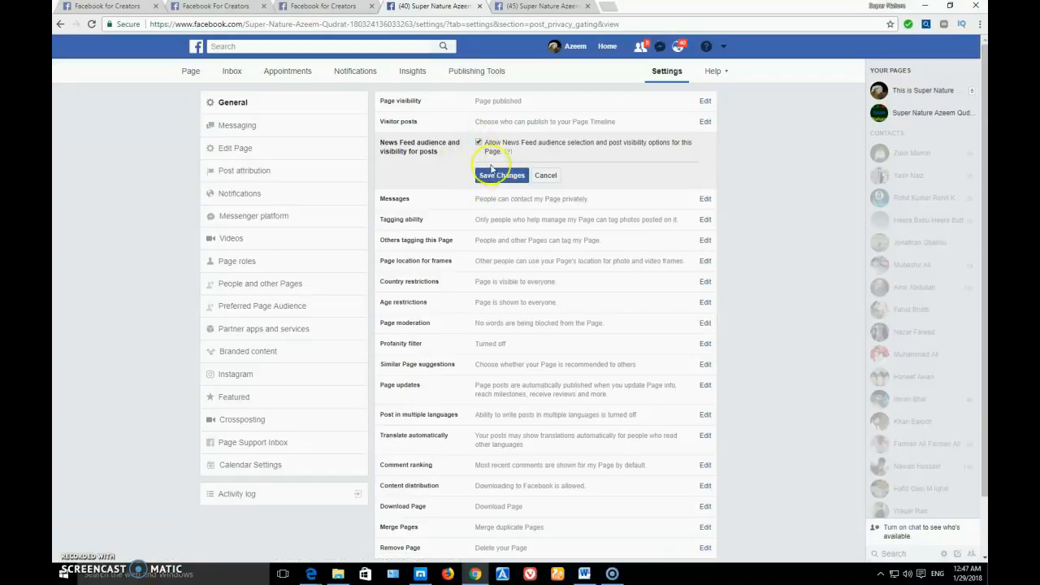
left_click(478, 142)
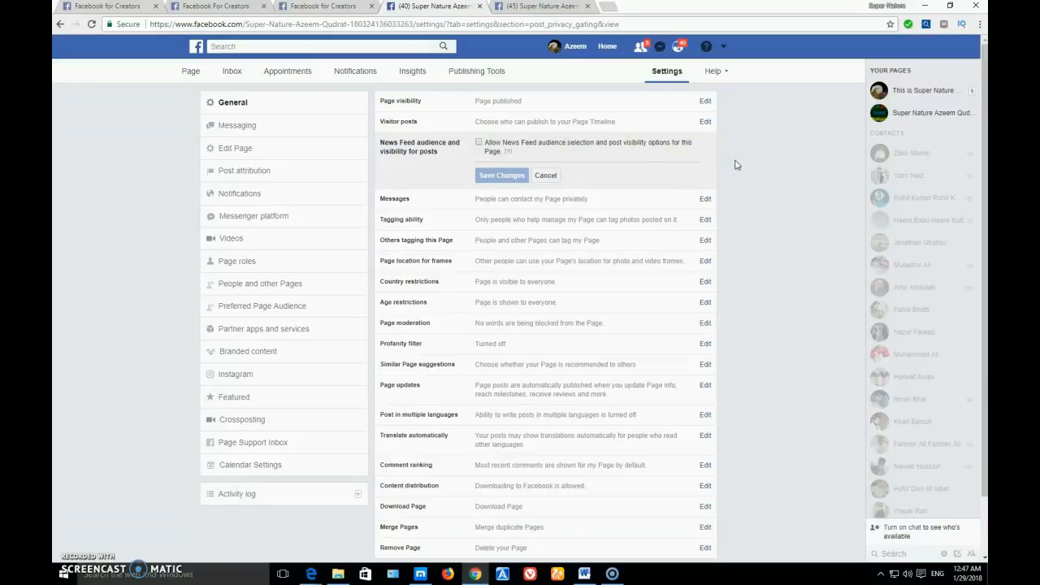
Step: Try disallowing private contact through the Message button, restore that option, and open the Tagging ability options
left_click(401, 203)
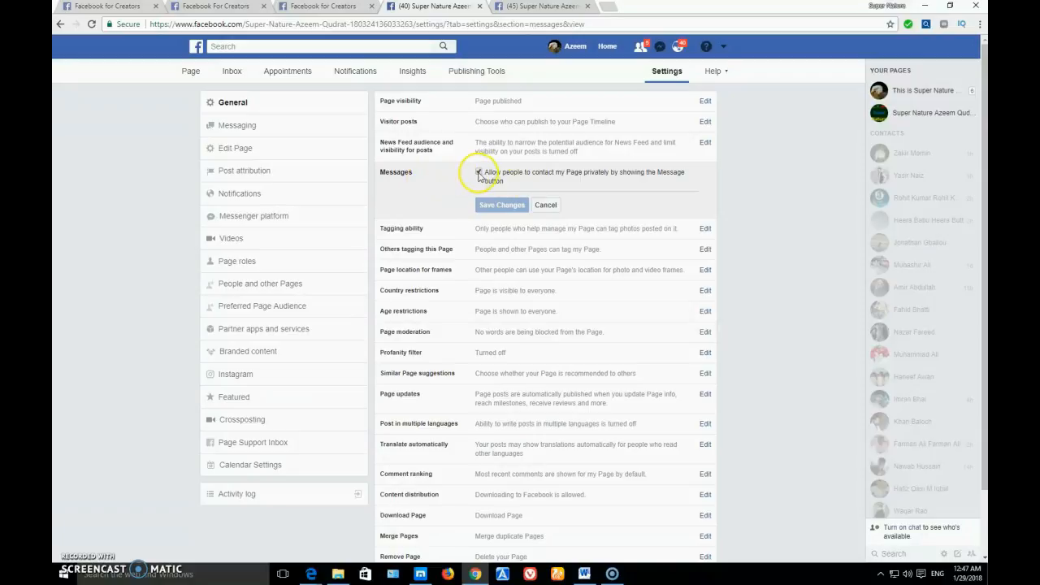
left_click(479, 173)
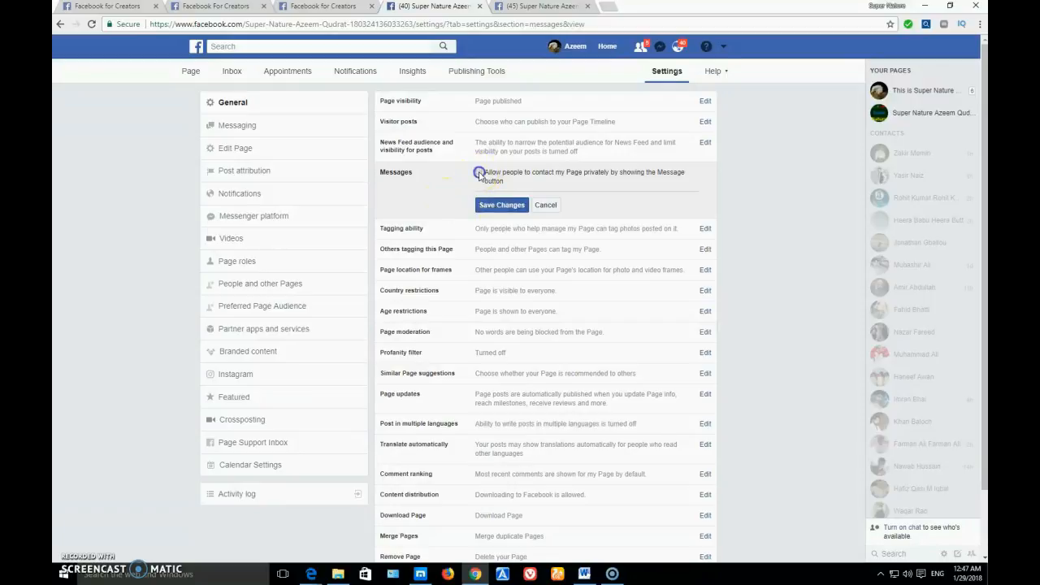
left_click(479, 173)
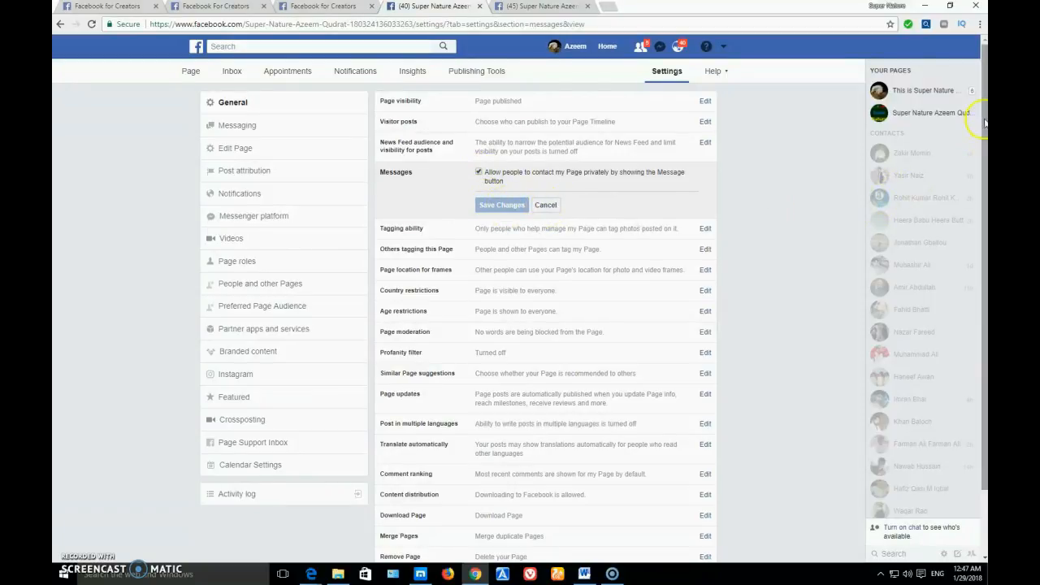
left_click(707, 230)
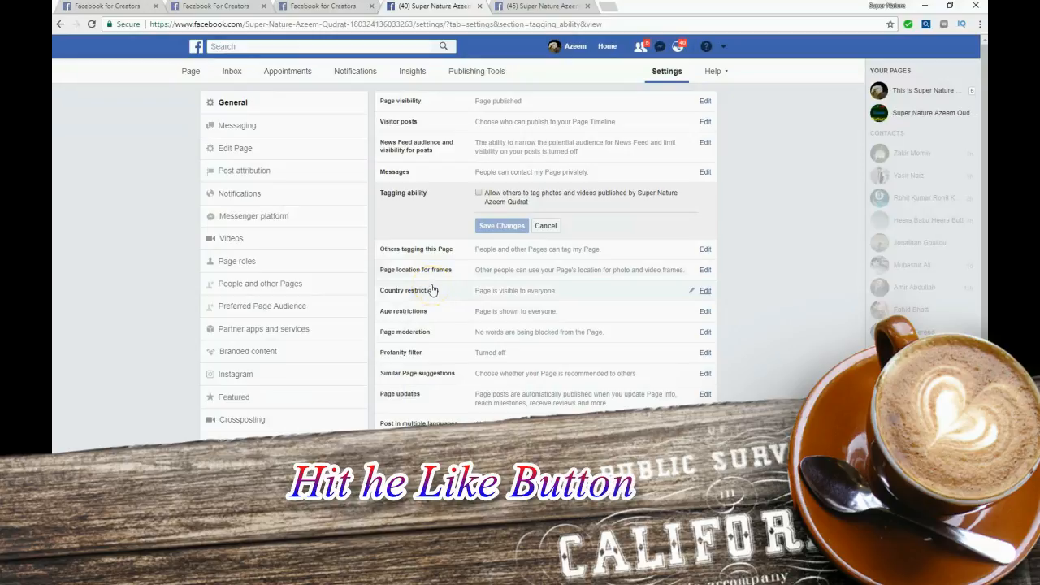
Step: Open the Messaging settings, switch Use the Return key to send messages to No and back to Yes, and dismiss the antivirus alerts
left_click(228, 132)
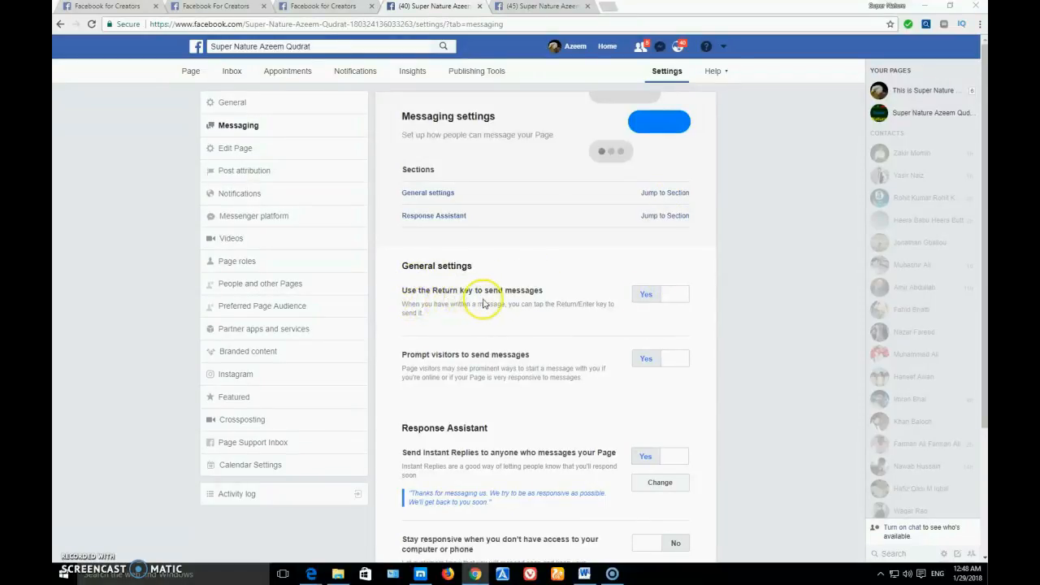
left_click(675, 301)
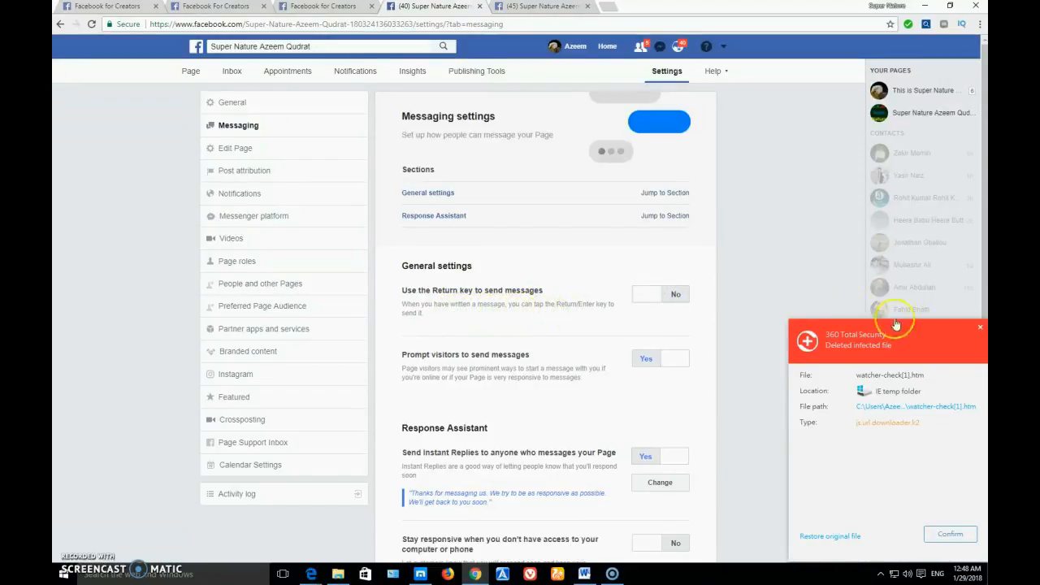
left_click(979, 327)
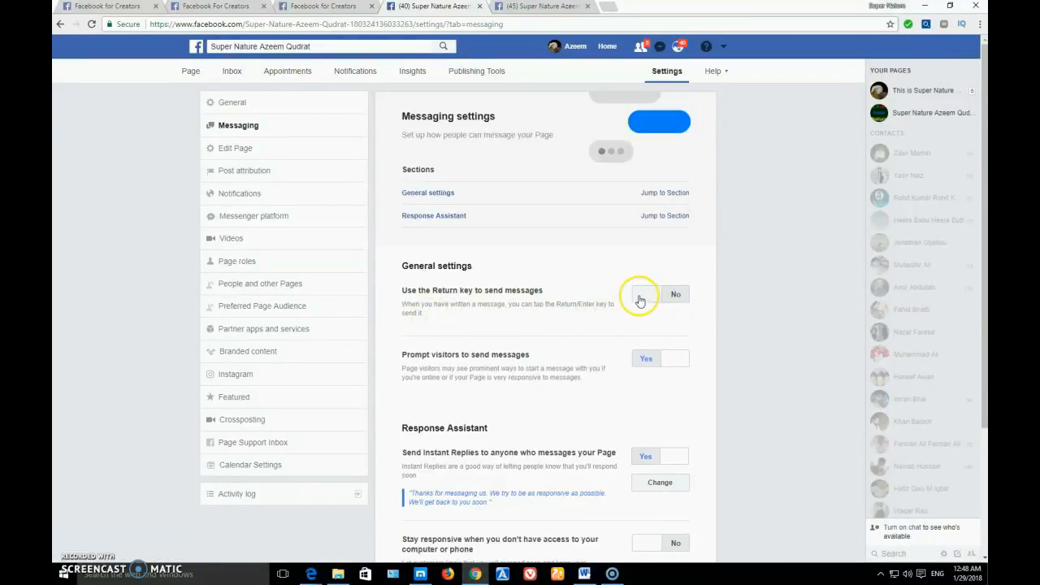
left_click(673, 295)
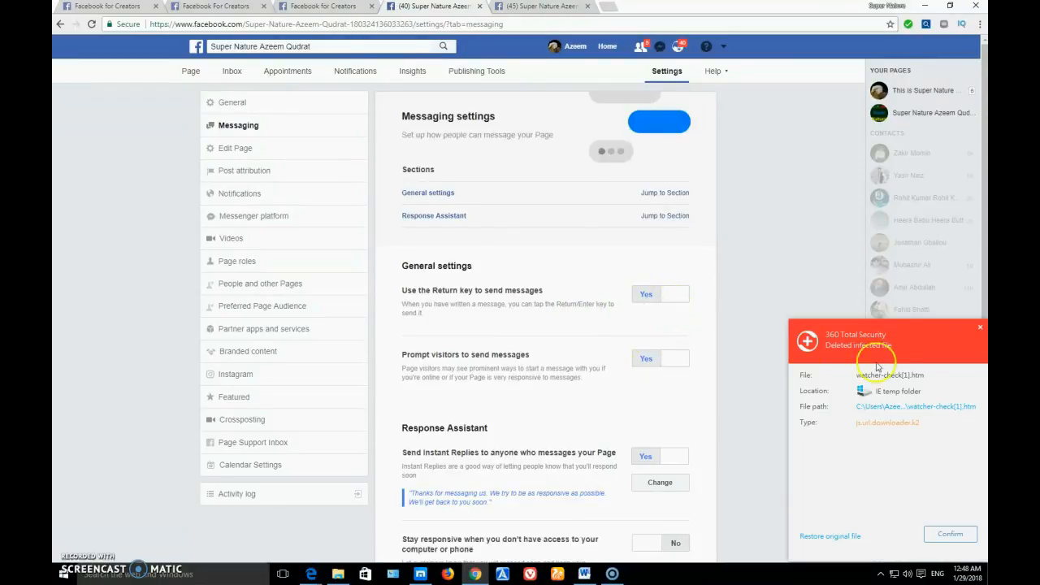
left_click(978, 328)
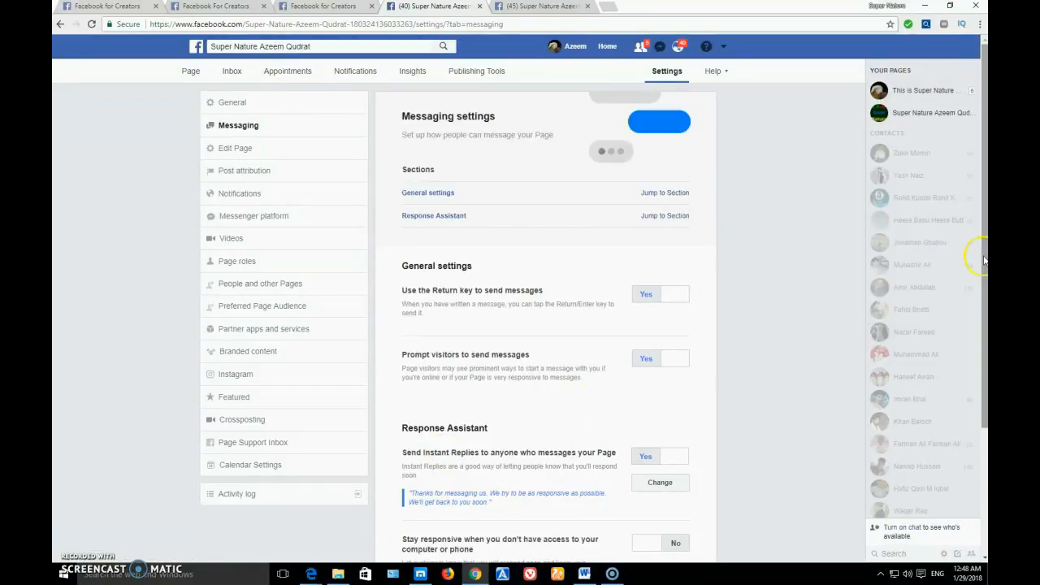
scroll(453, 340, "down", 4)
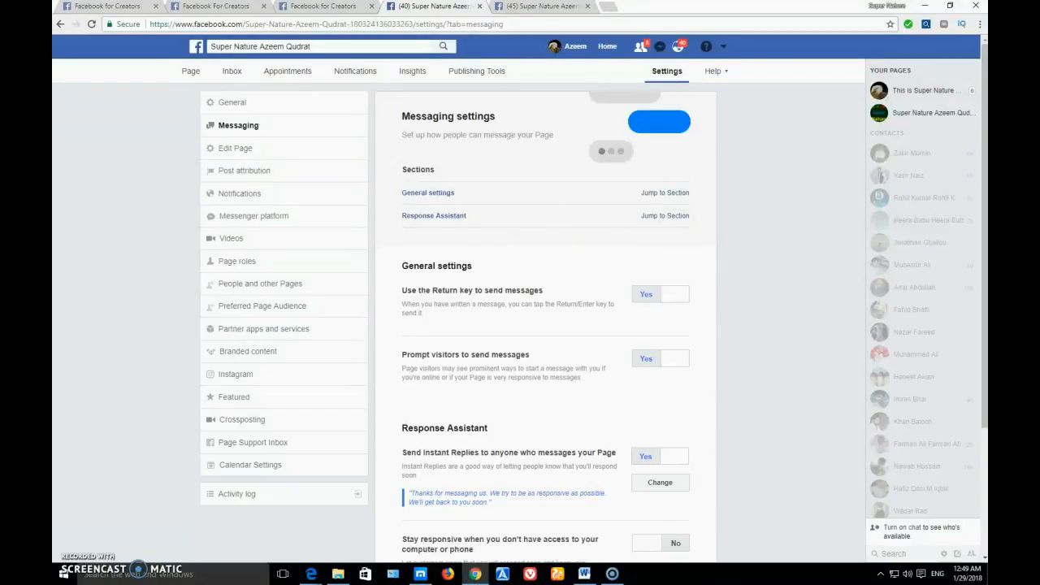
left_click(675, 459)
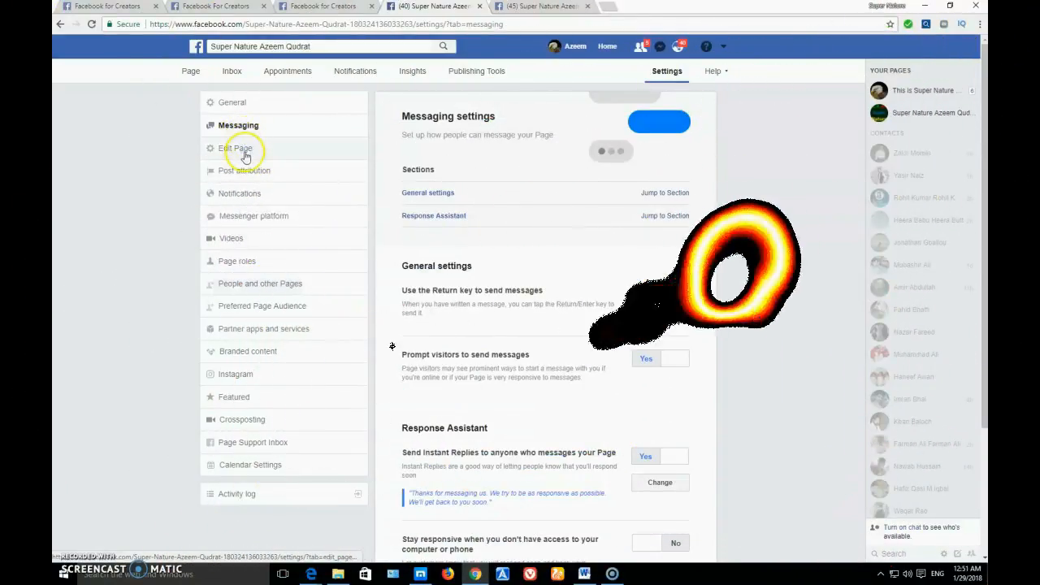
Step: Open the Edit Page settings and turn on Use default tabs
left_click(245, 153)
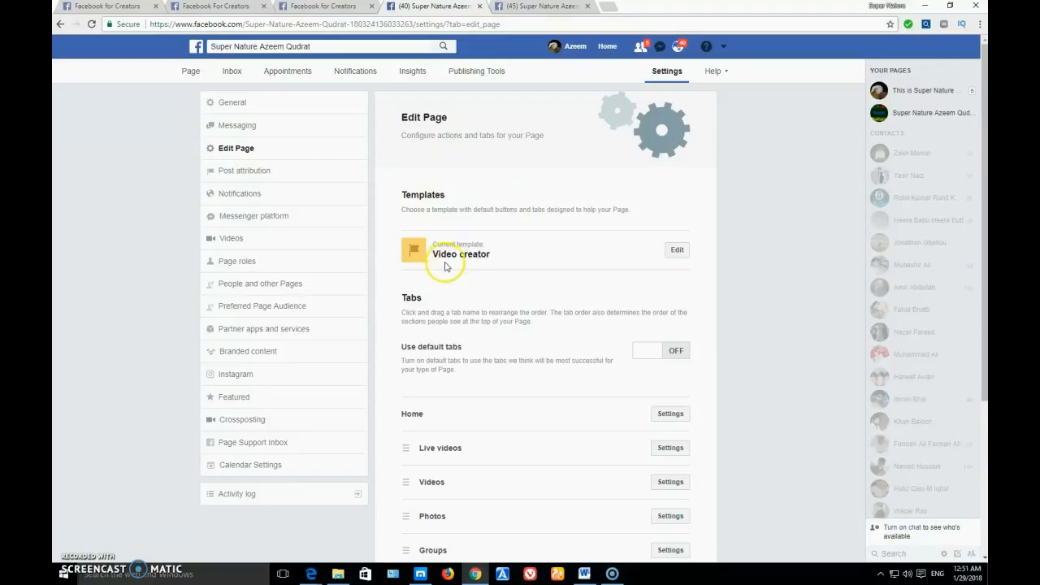
left_click(681, 255)
left_click_drag(983, 144, 983, 263)
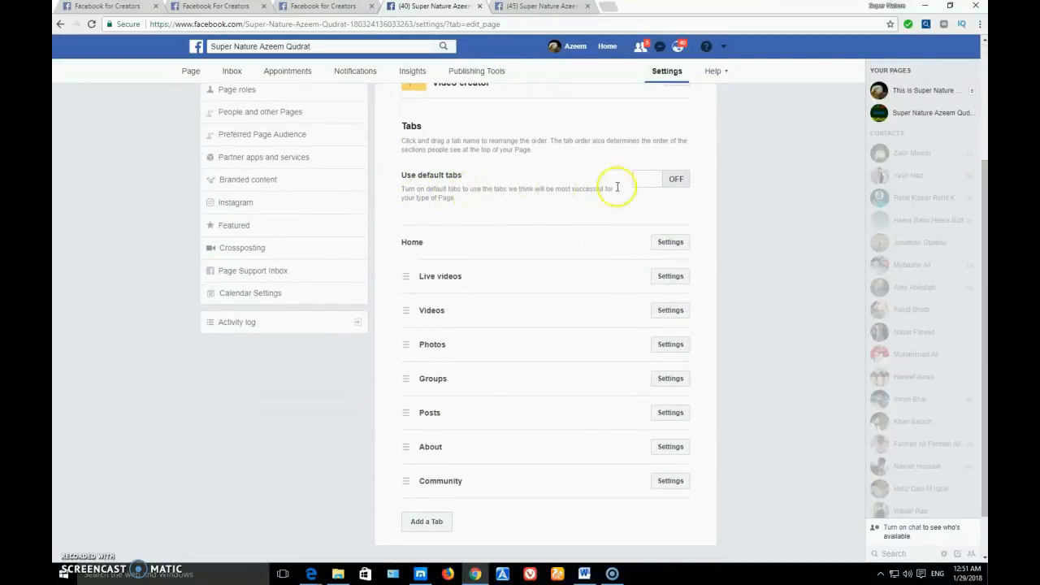
left_click(682, 188)
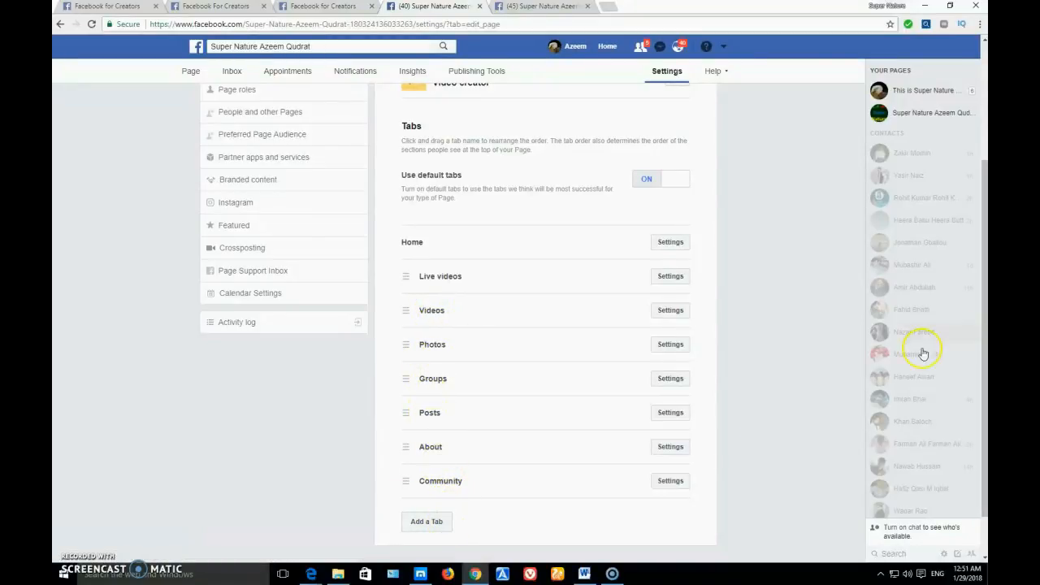
Step: Review the tabs that can be added to the page, from Events to Shop, and close the list without adding one
left_click(427, 521)
left_click_drag(983, 198, 983, 239)
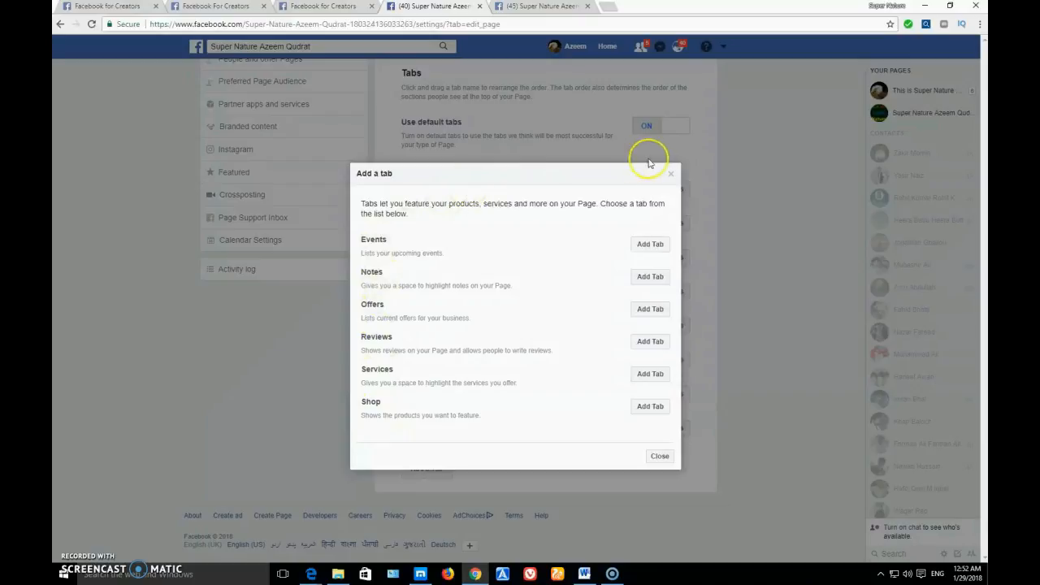
left_click(675, 174)
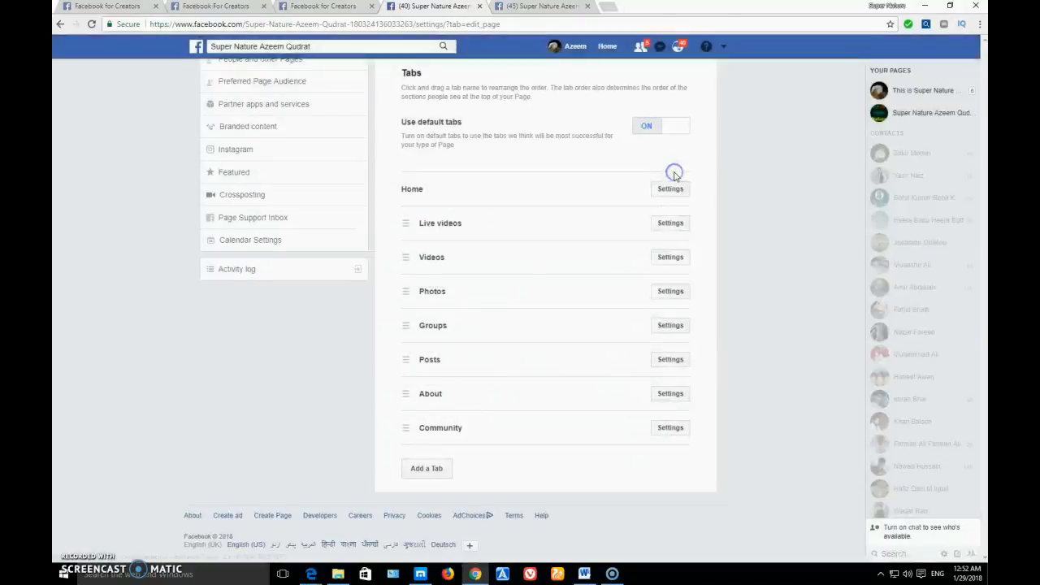
Step: Examine the details of the Video creator page template, including its buttons and tabs, and close the template window
left_click_drag(983, 230, 981, 117)
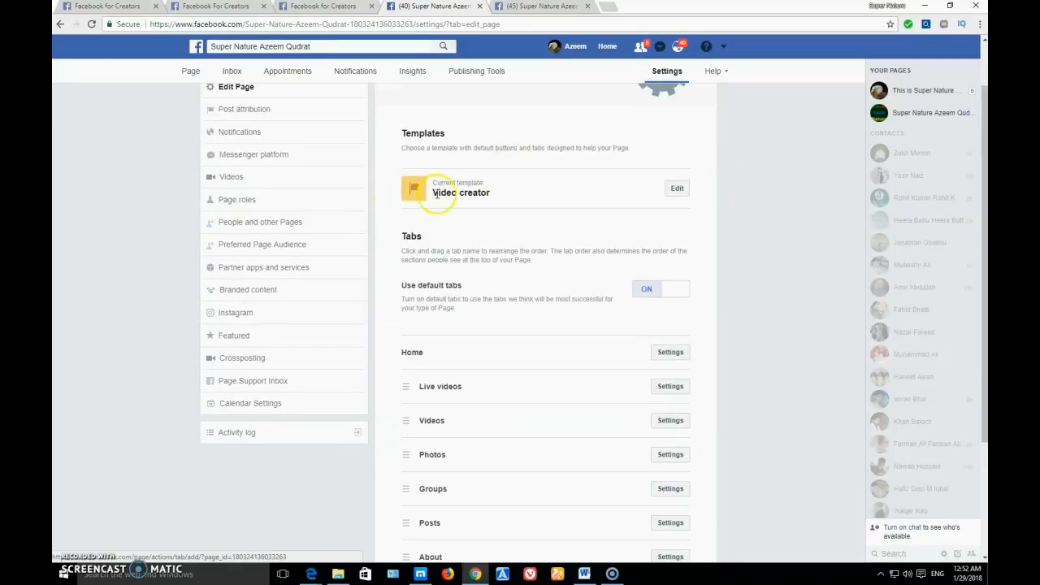
left_click(675, 188)
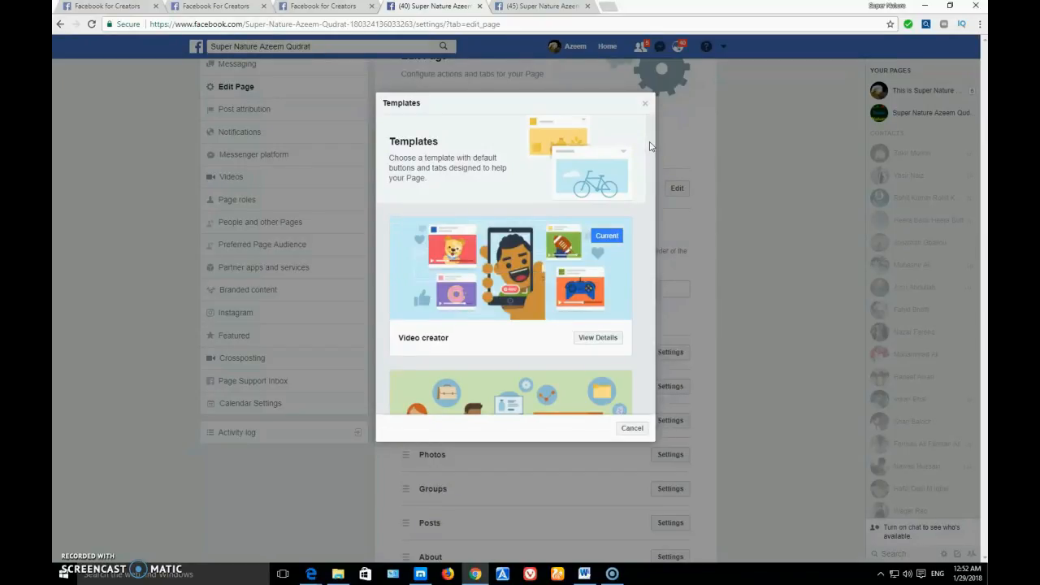
left_click(513, 330)
left_click(594, 336)
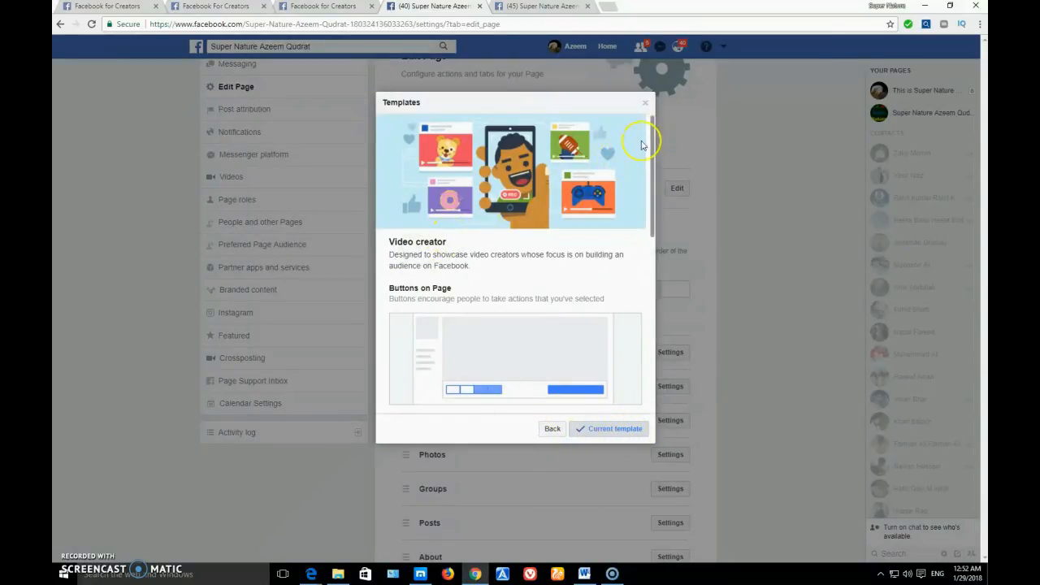
left_click_drag(653, 140, 646, 324)
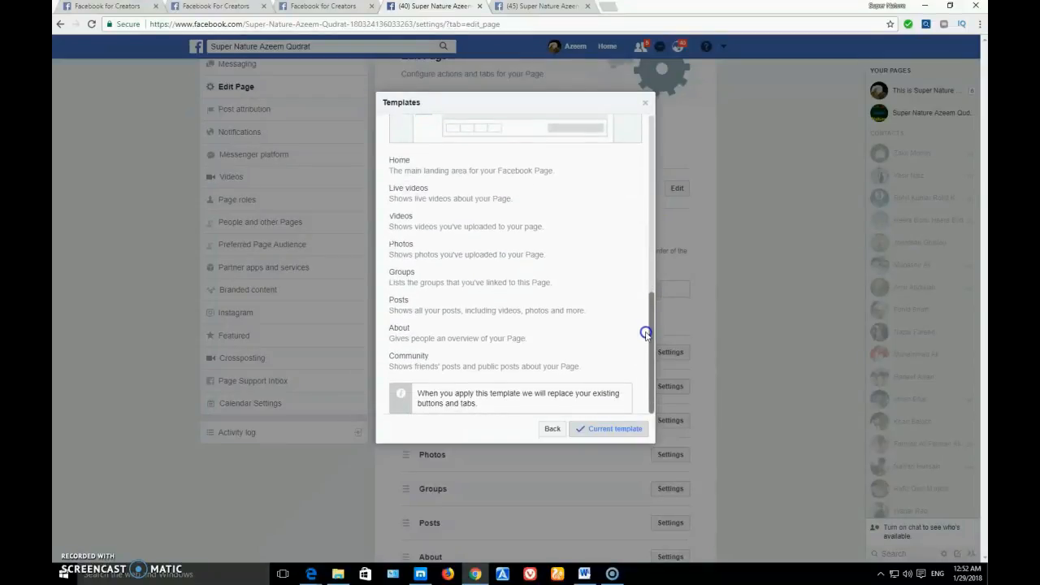
left_click_drag(646, 325, 653, 132)
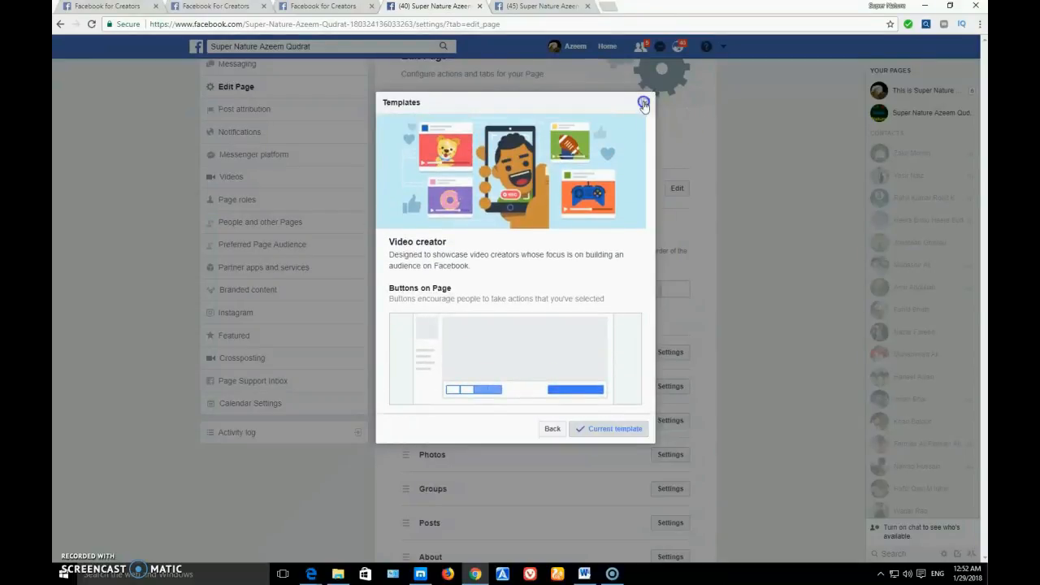
left_click(644, 104)
Step: Browse the other available page templates, such as Business and Venues, and close the template list without changing the template
left_click(677, 186)
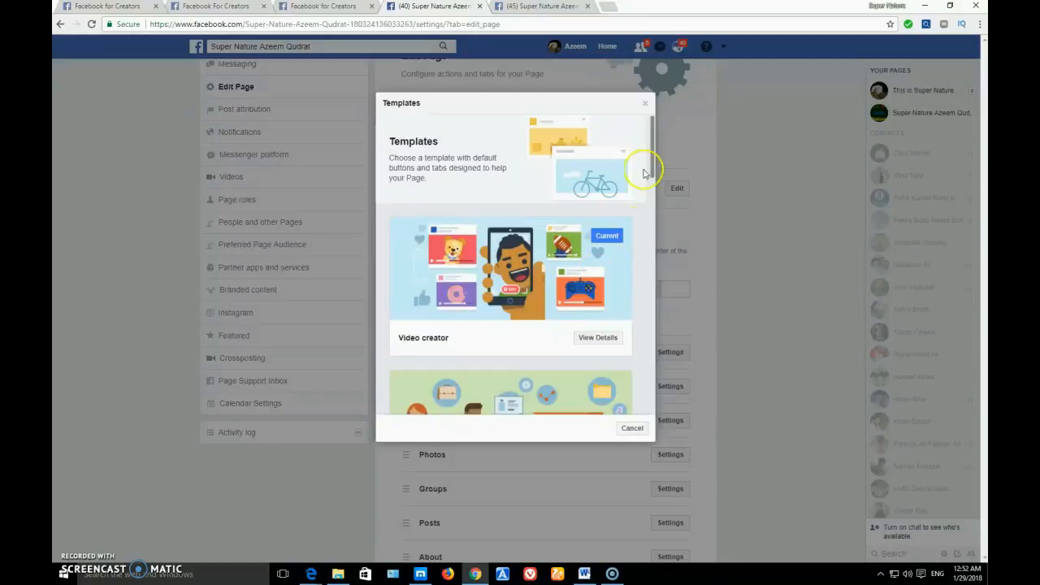
left_click_drag(645, 133, 648, 195)
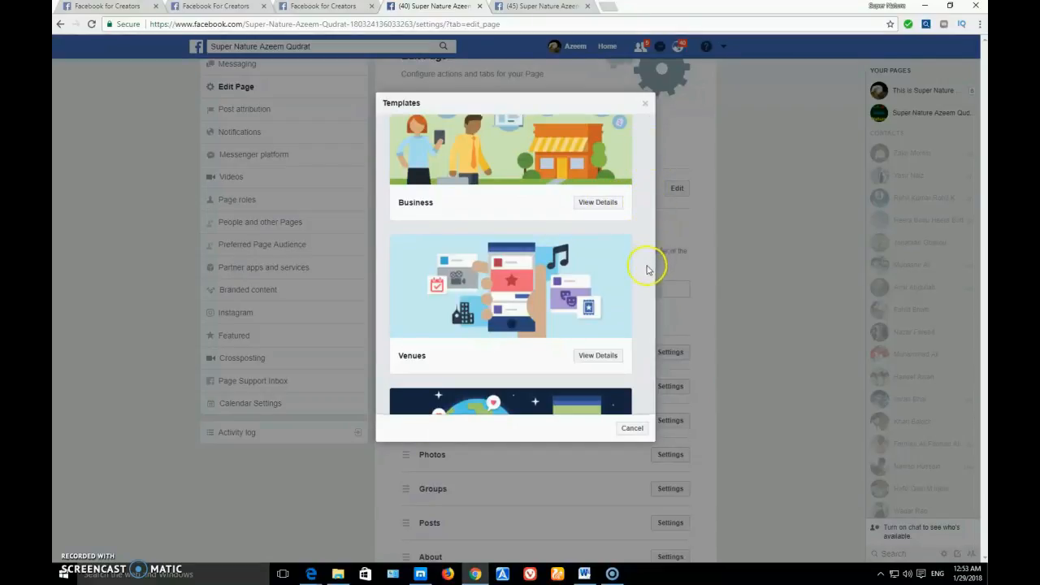
left_click_drag(652, 190, 640, 126)
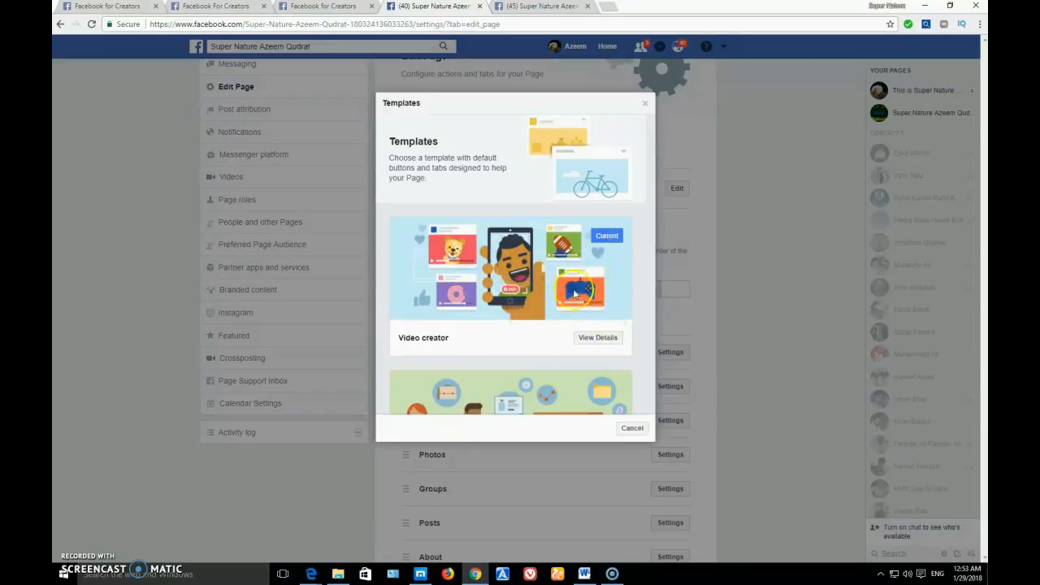
left_click(644, 103)
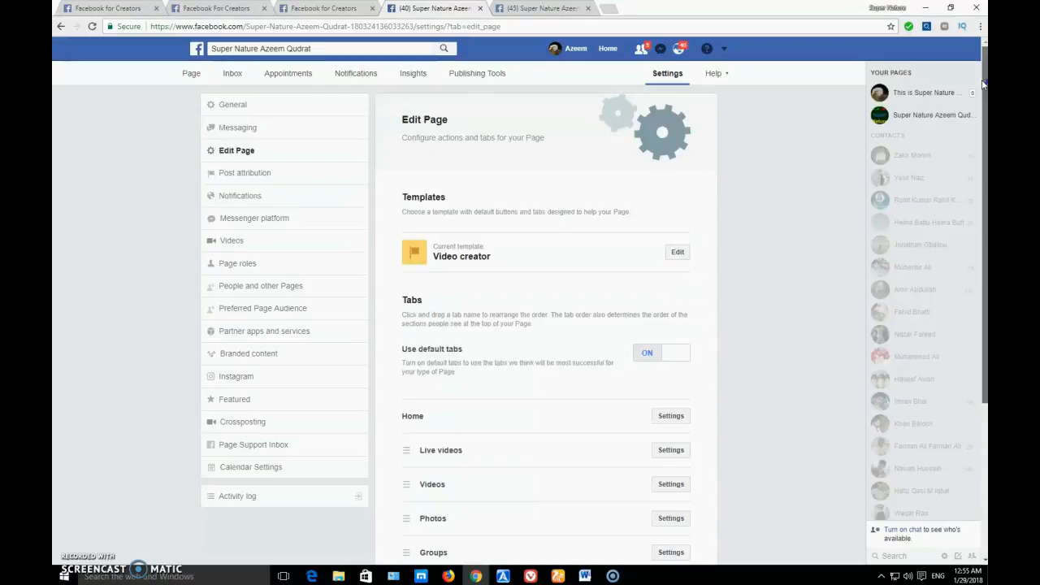
Step: Copy the share URL of the Home tab from its settings and close them
left_click_drag(983, 84, 980, 225)
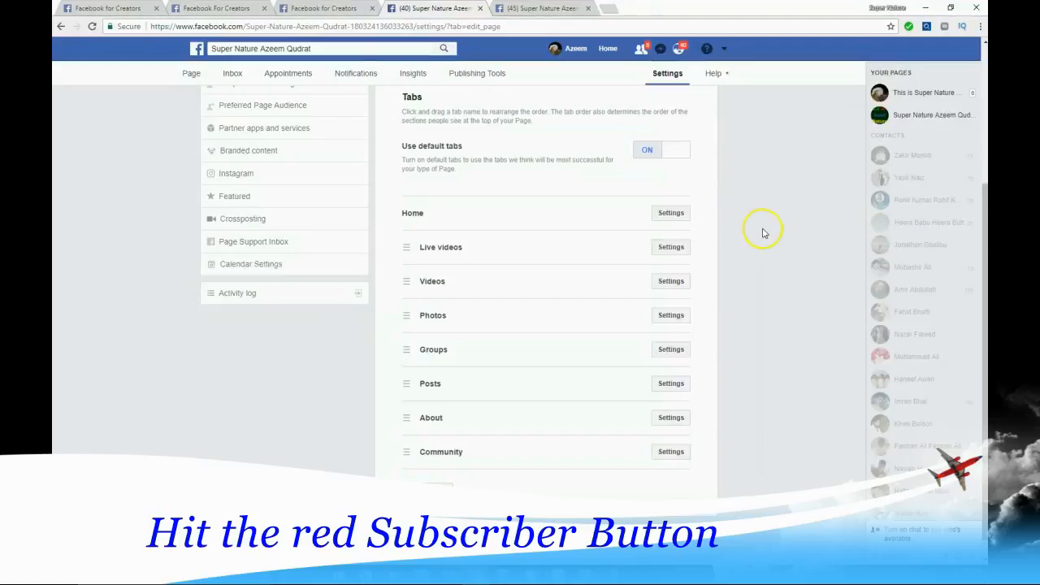
left_click(665, 215)
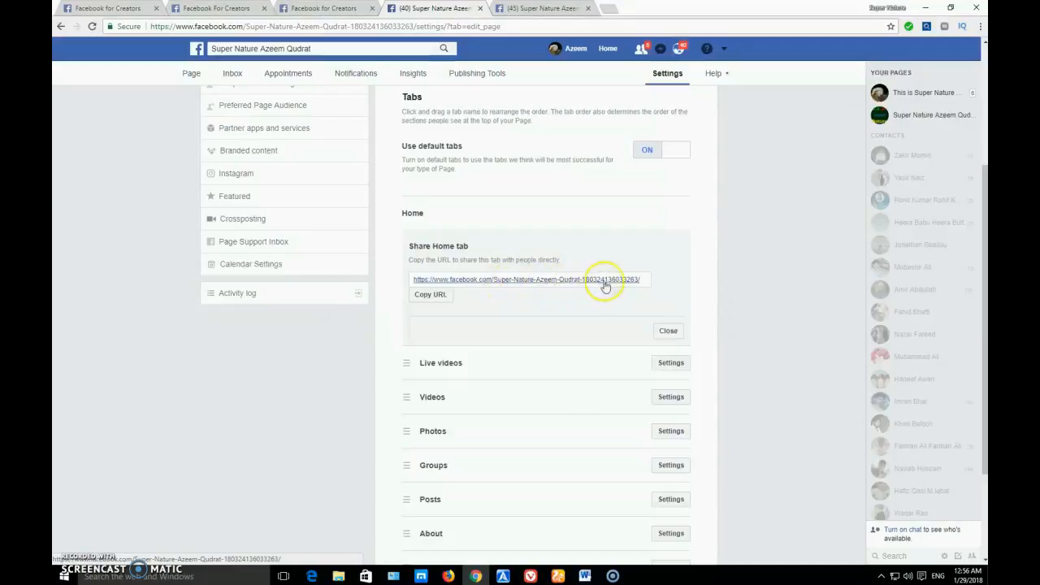
left_click(430, 294)
left_click(667, 330)
Step: In the Live videos tab settings, switch the tab off and back on, copy its share URL, and cancel without saving
left_click(668, 246)
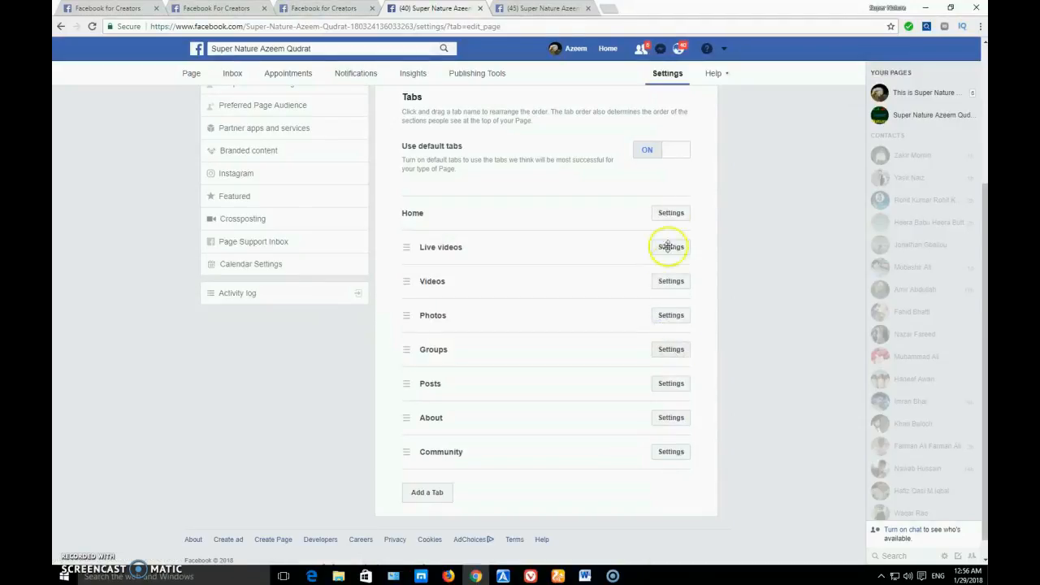
left_click(669, 246)
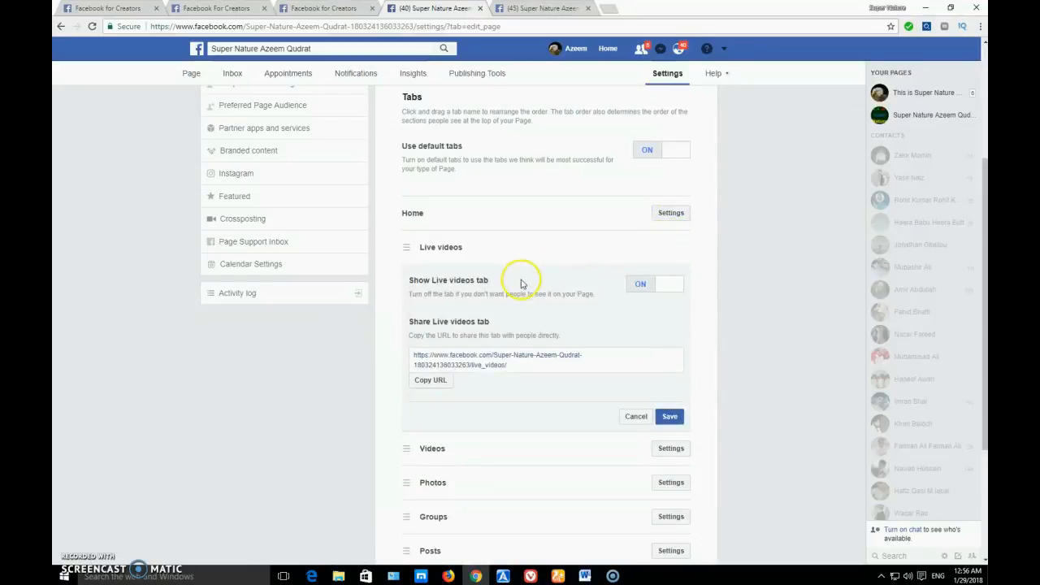
left_click(663, 284)
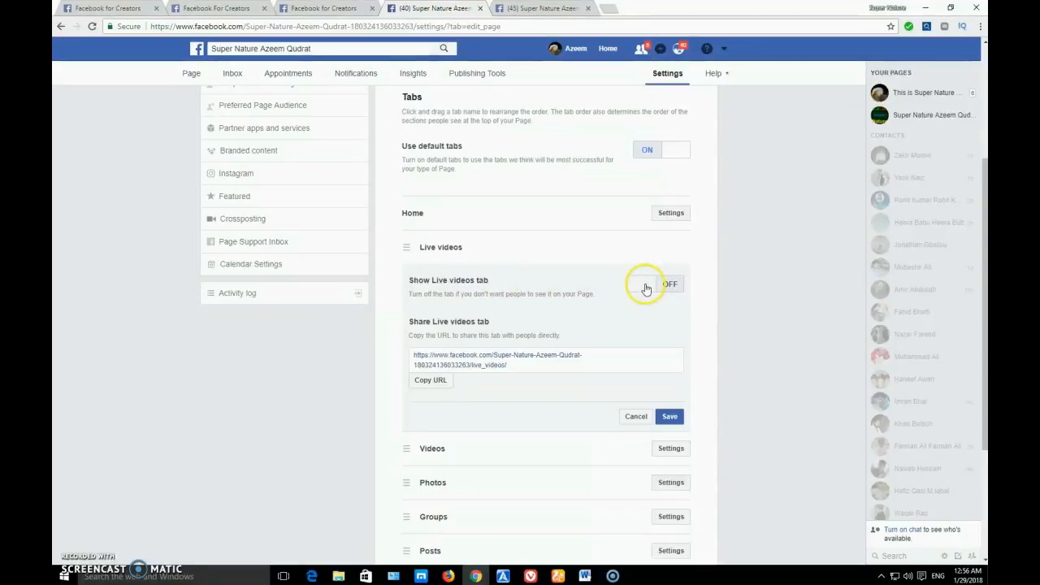
left_click(645, 287)
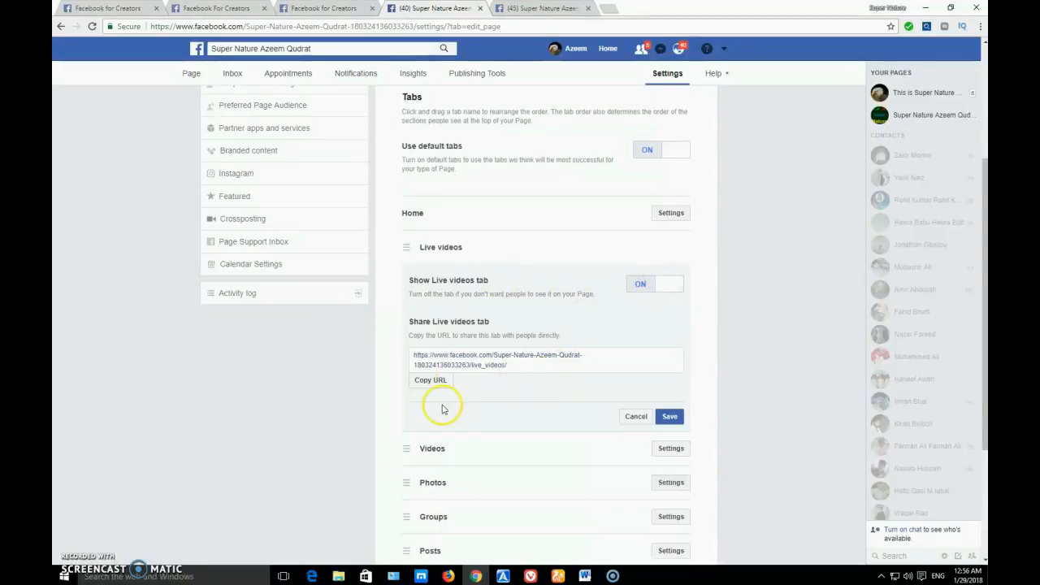
left_click(453, 377)
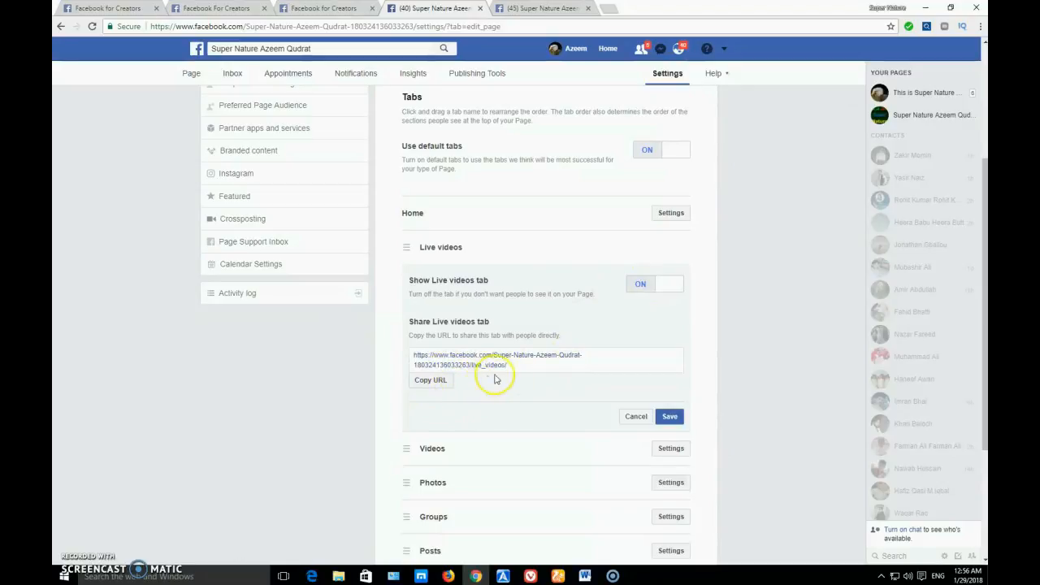
left_click(438, 384)
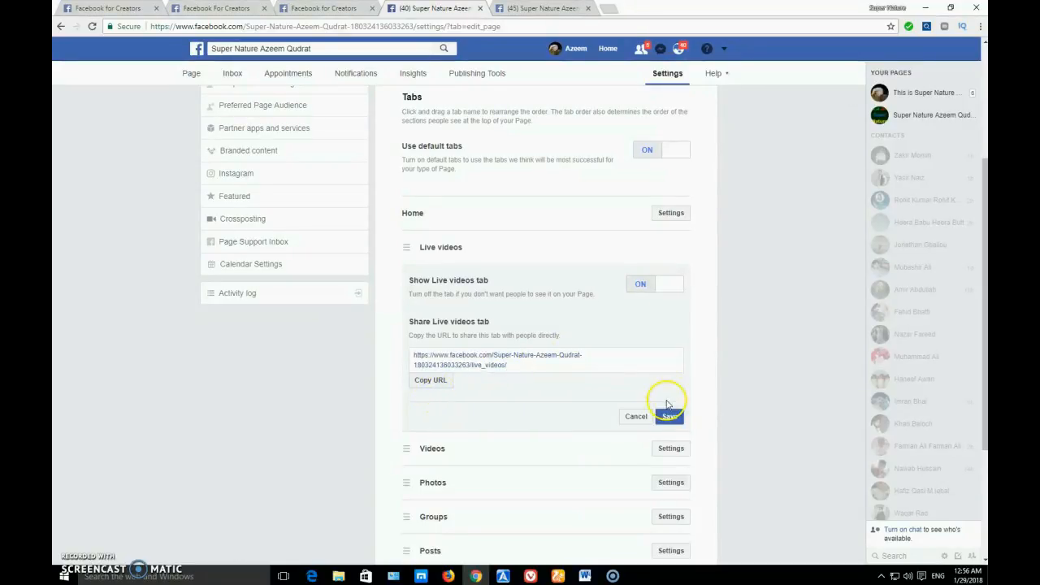
left_click(636, 418)
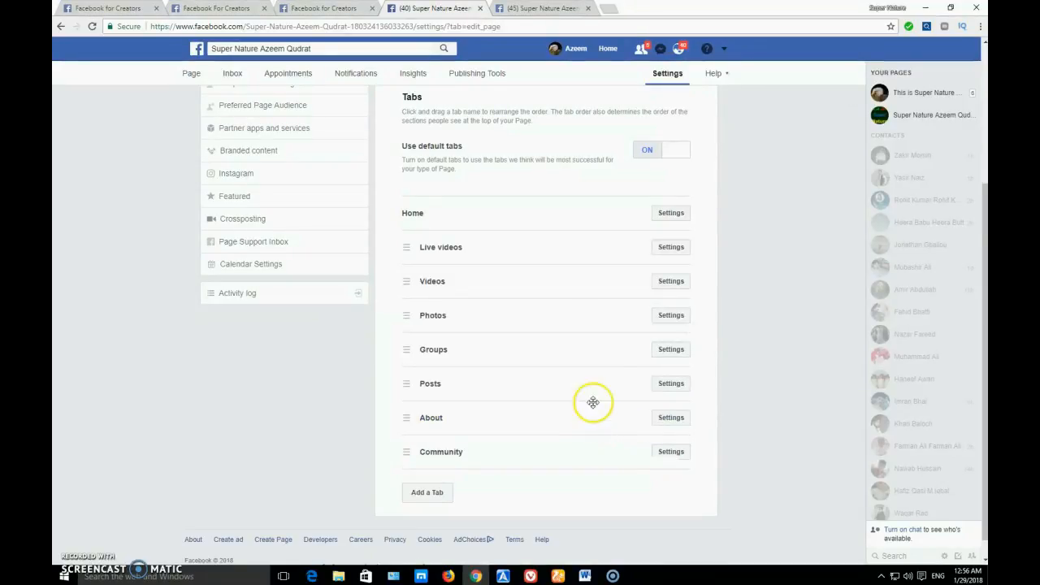
Step: Review the share settings of the Videos, Photos and Posts tabs in turn
left_click(675, 284)
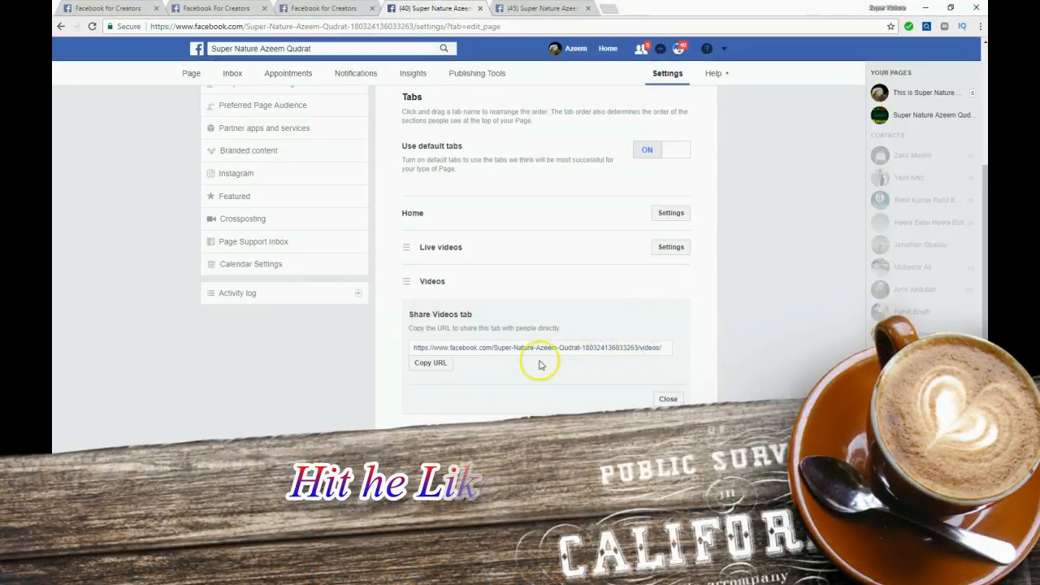
left_click(666, 398)
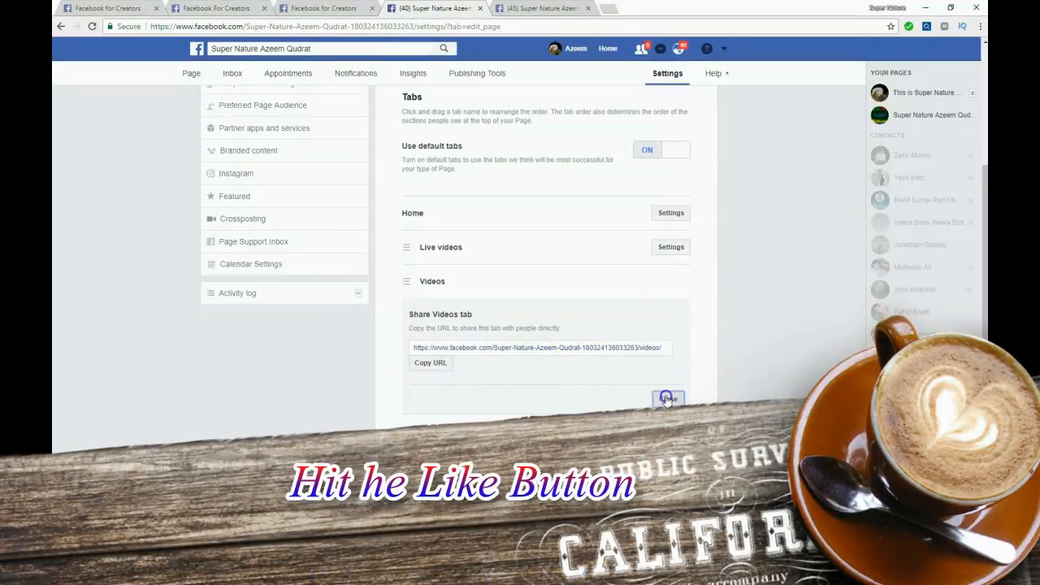
left_click(671, 317)
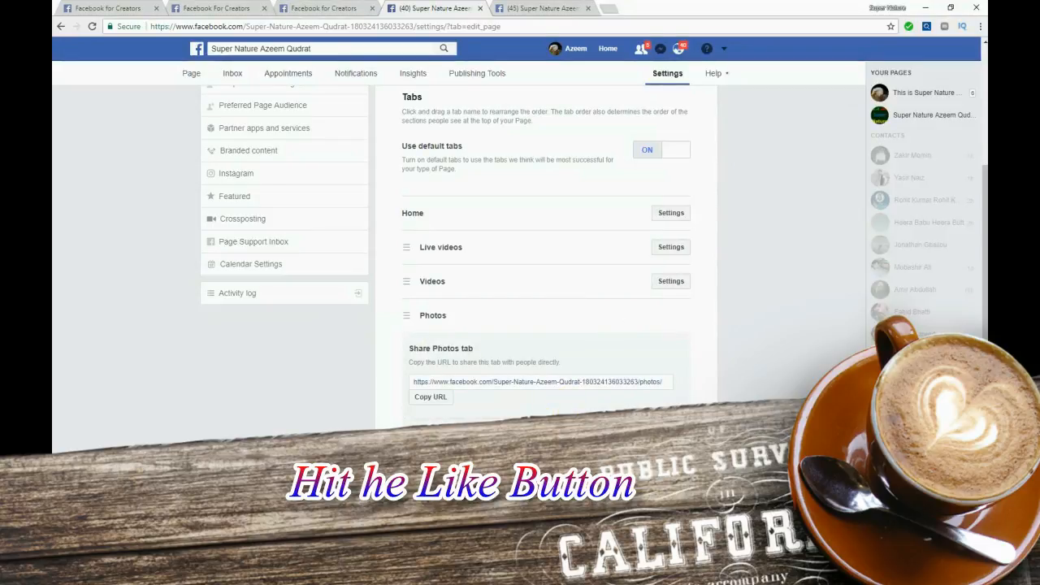
left_click(666, 433)
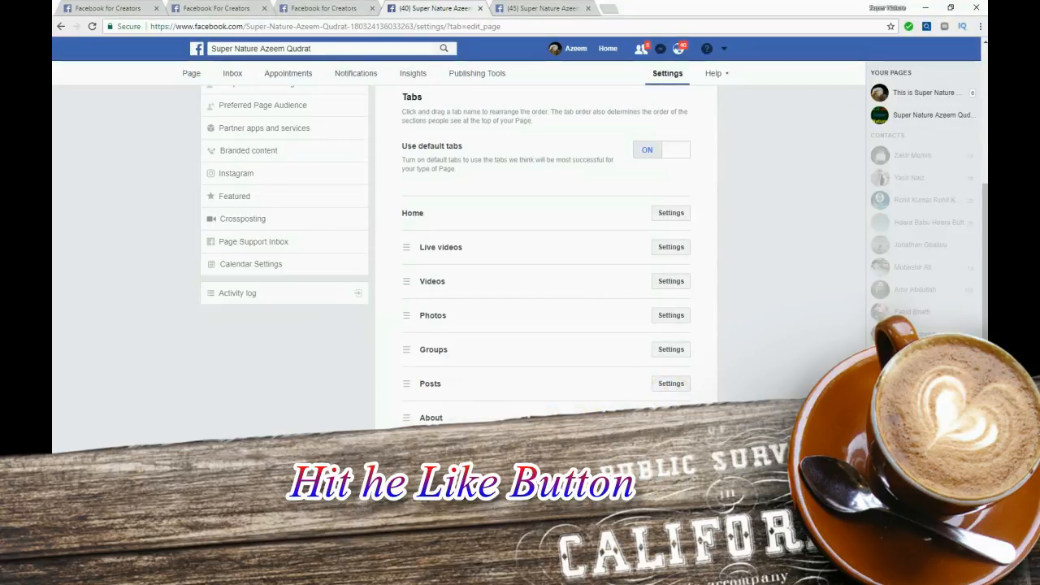
left_click(668, 388)
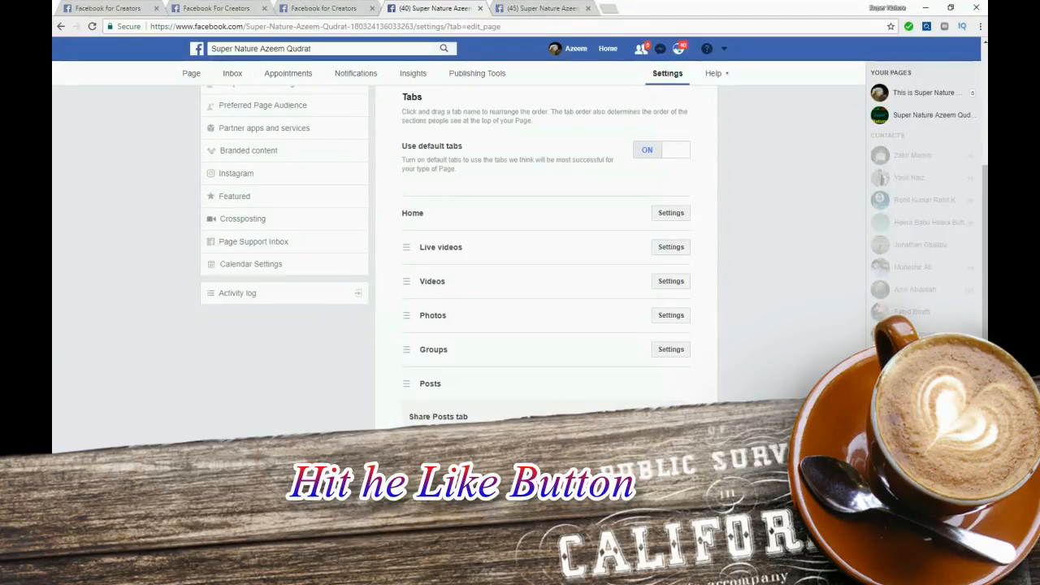
Step: Review the share settings of the About and Community tabs and close them
left_click(671, 427)
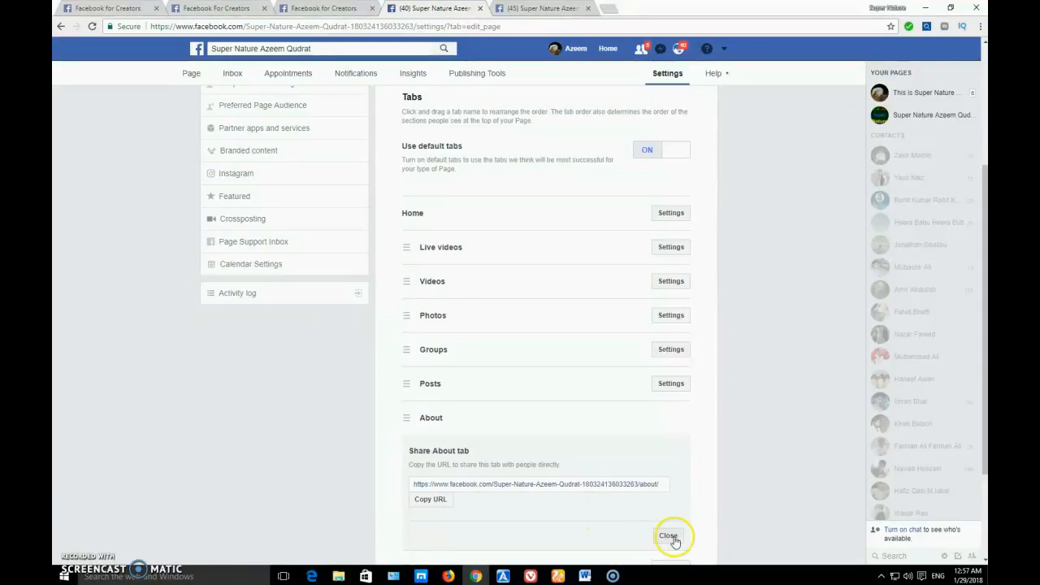
left_click(669, 536)
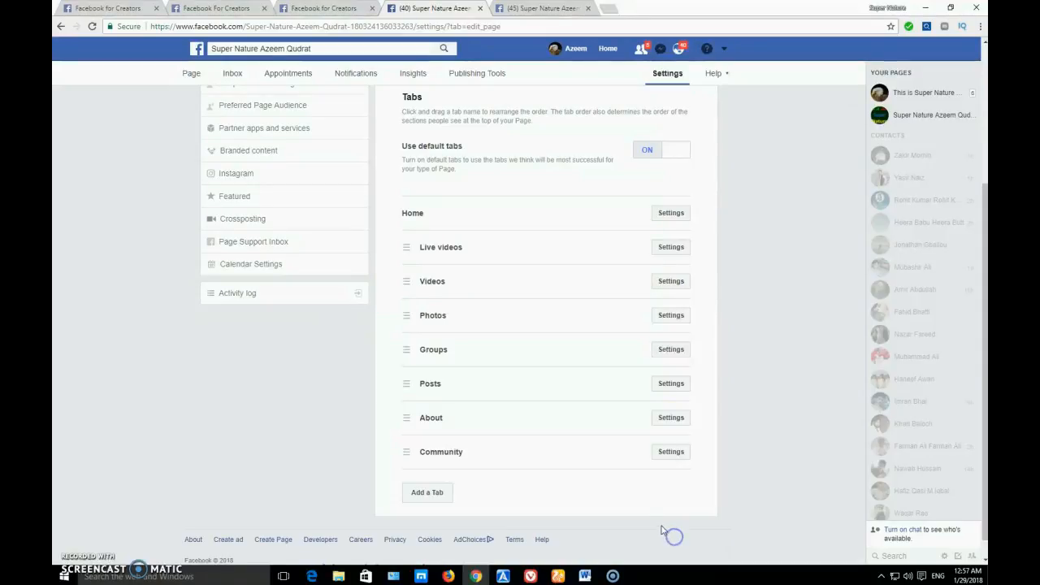
left_click(665, 417)
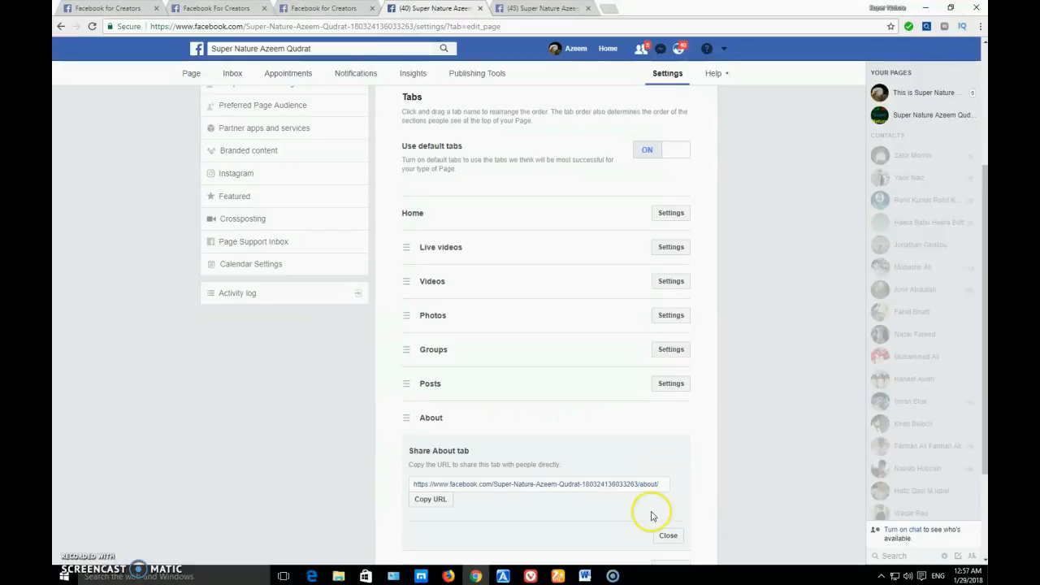
left_click(669, 534)
left_click(678, 452)
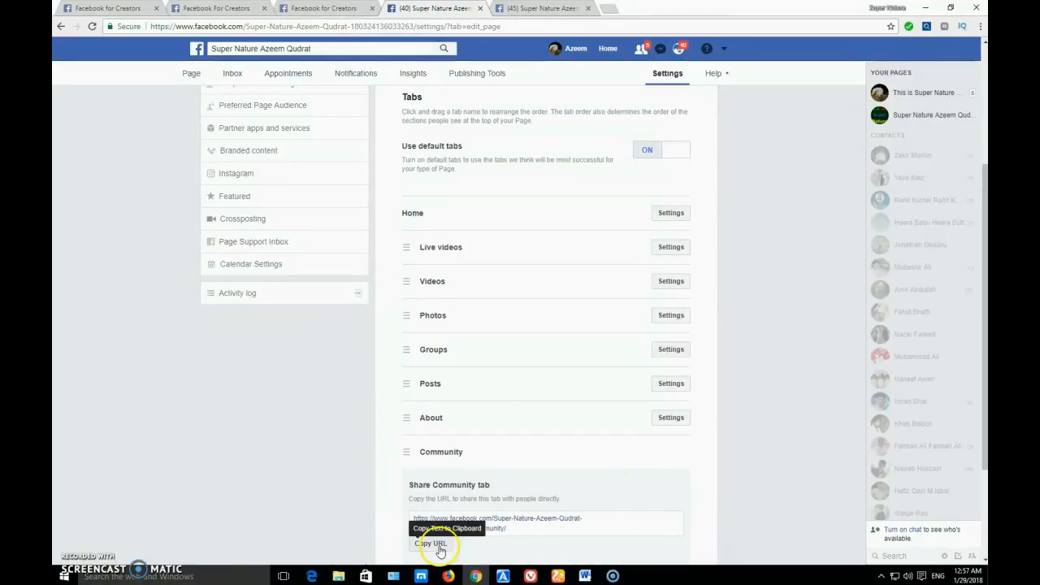
left_click_drag(984, 338, 984, 343)
left_click(667, 453)
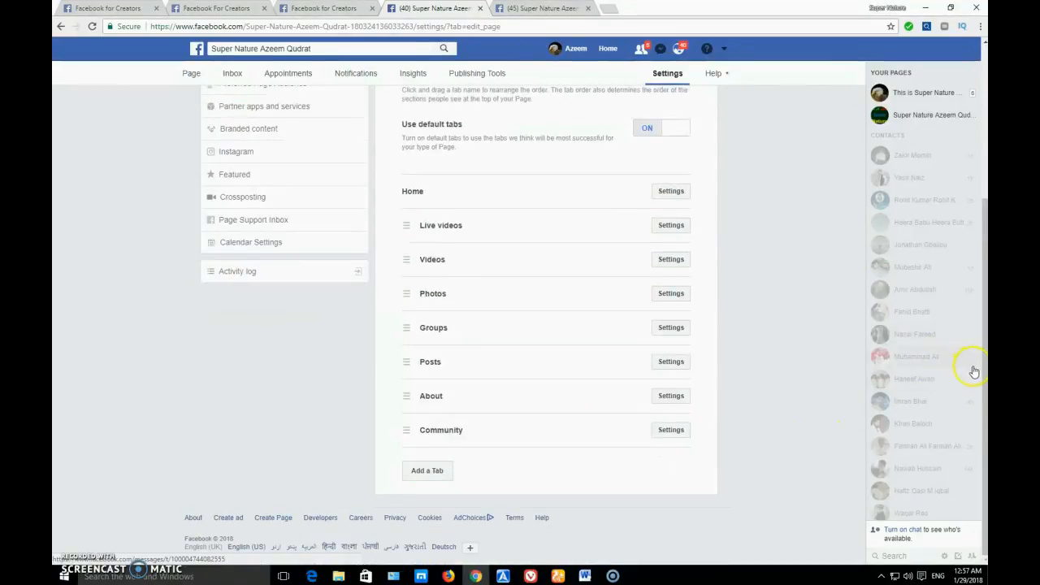
Step: Open the Post attribution settings and examine the options for posting as the page or as the personal profile
left_click_drag(984, 364, 977, 203)
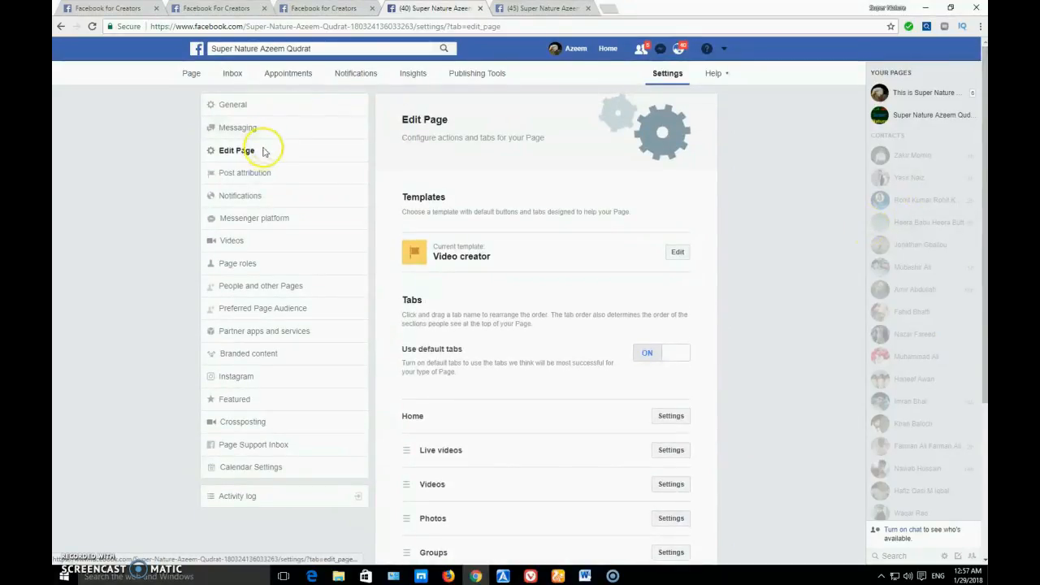
left_click(242, 176)
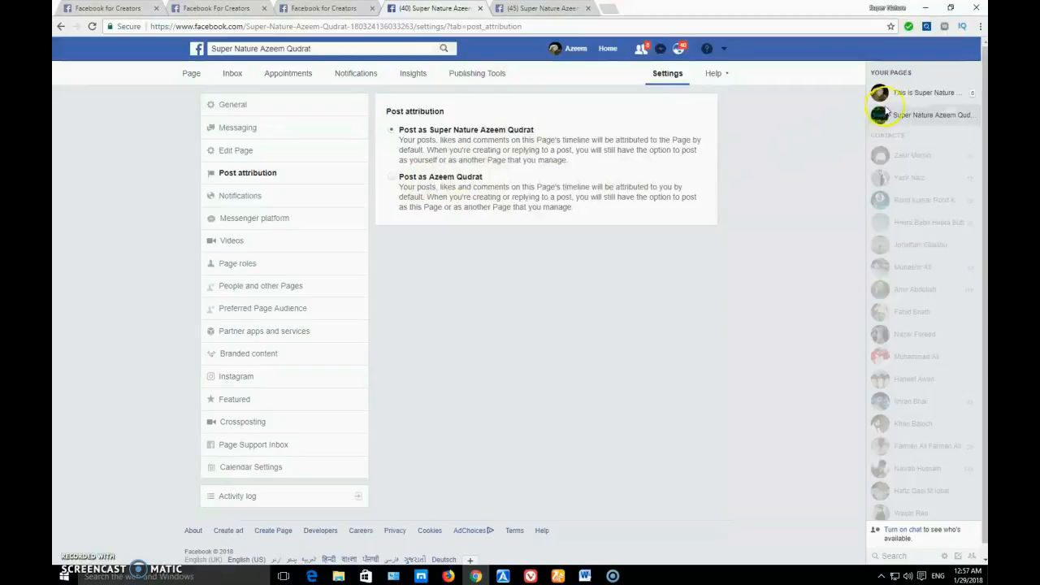
mouse_move(929, 100)
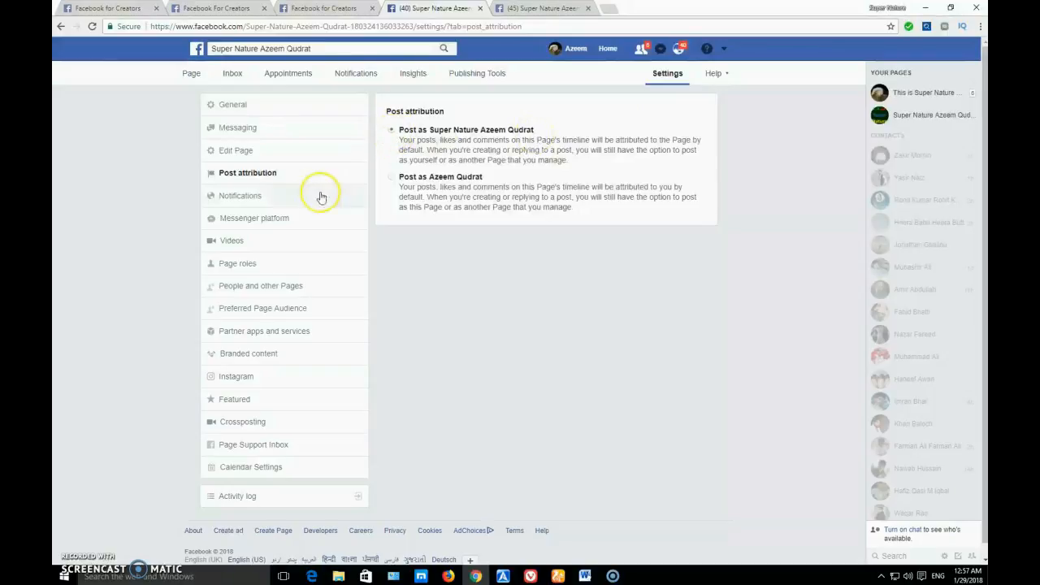
Step: Set the page's On Facebook notifications to one notification every 12–24 hours on all activity and updates
left_click(244, 199)
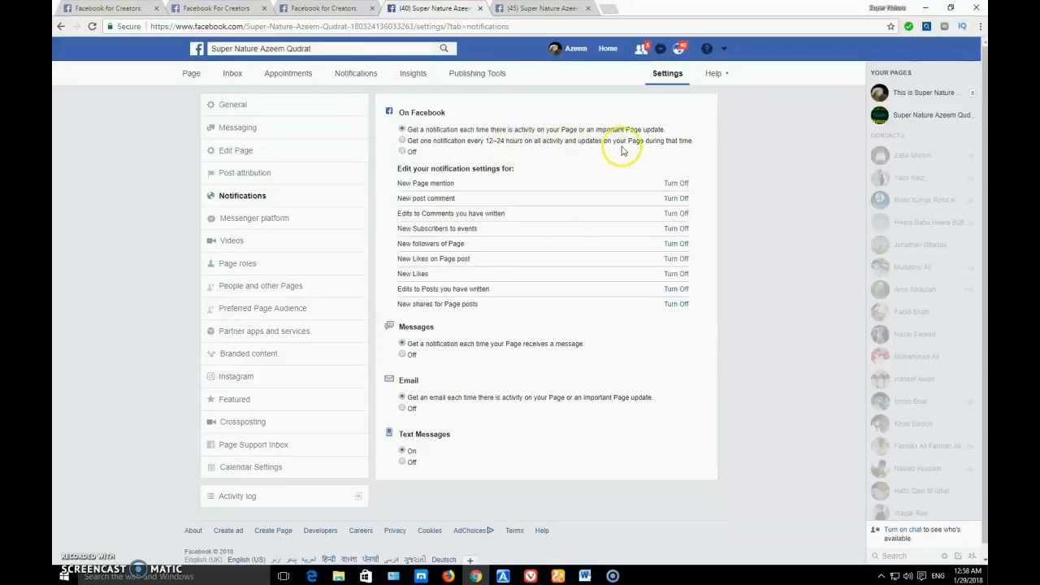
left_click(401, 141)
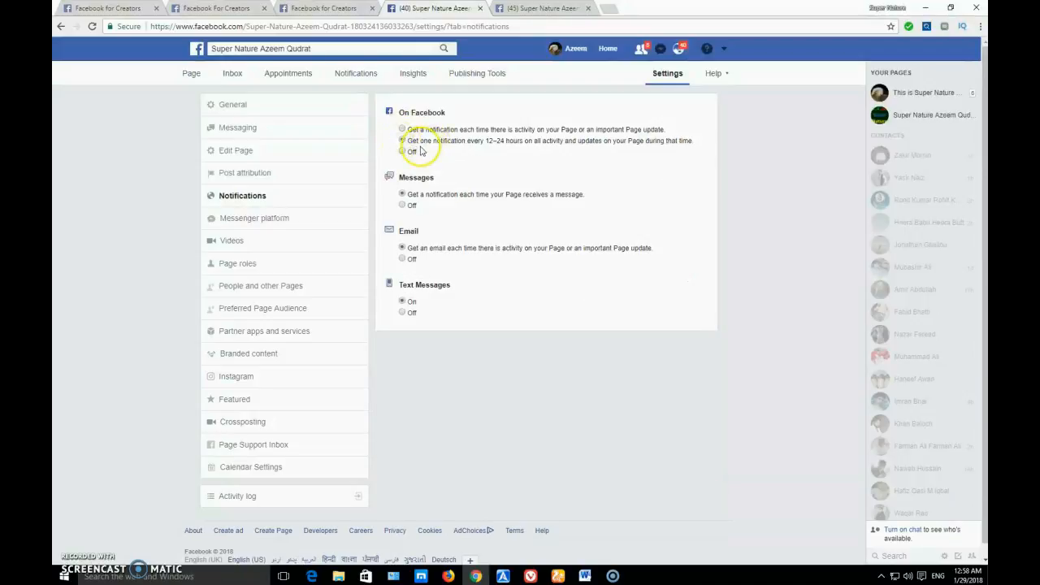
left_click(401, 130)
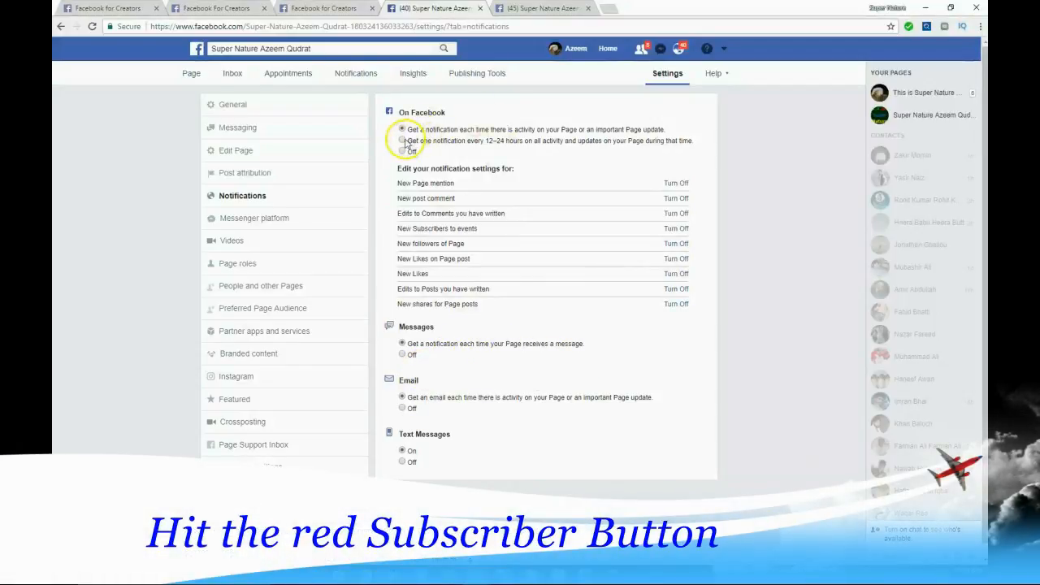
left_click(402, 140)
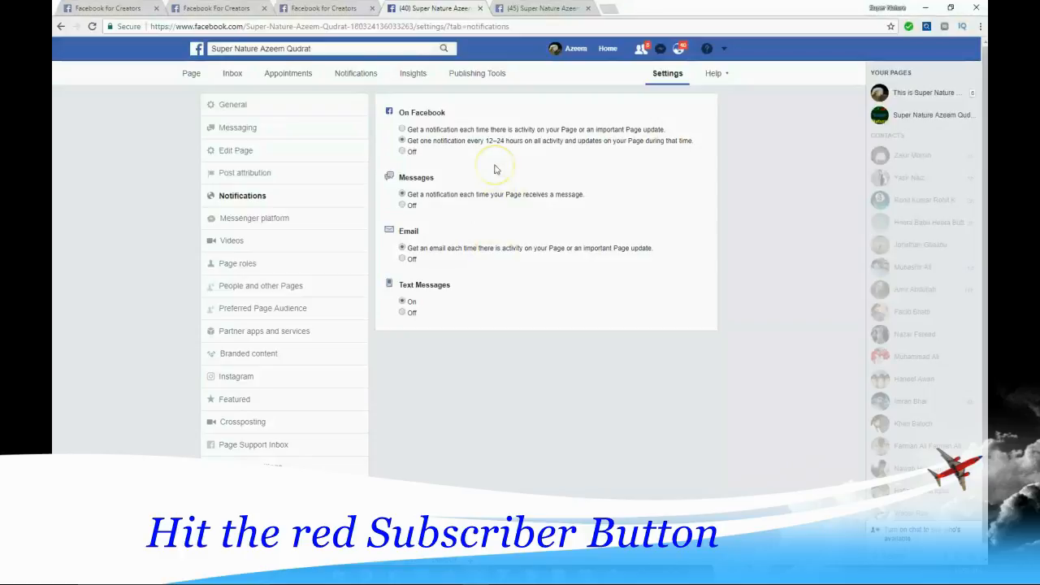
Step: Look over the Messenger platform settings and go to the page's Videos settings
left_click(241, 220)
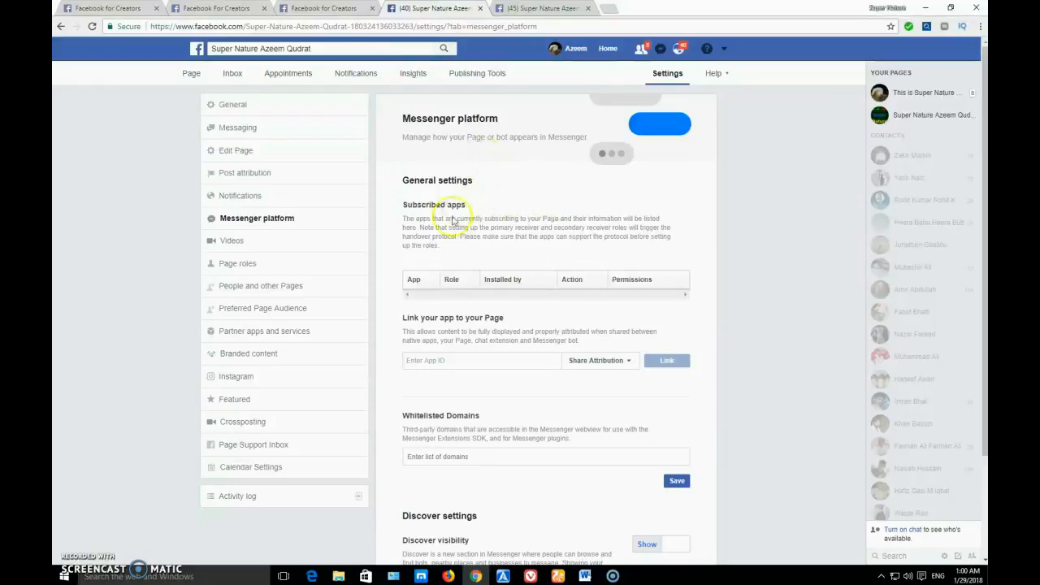
left_click(229, 242)
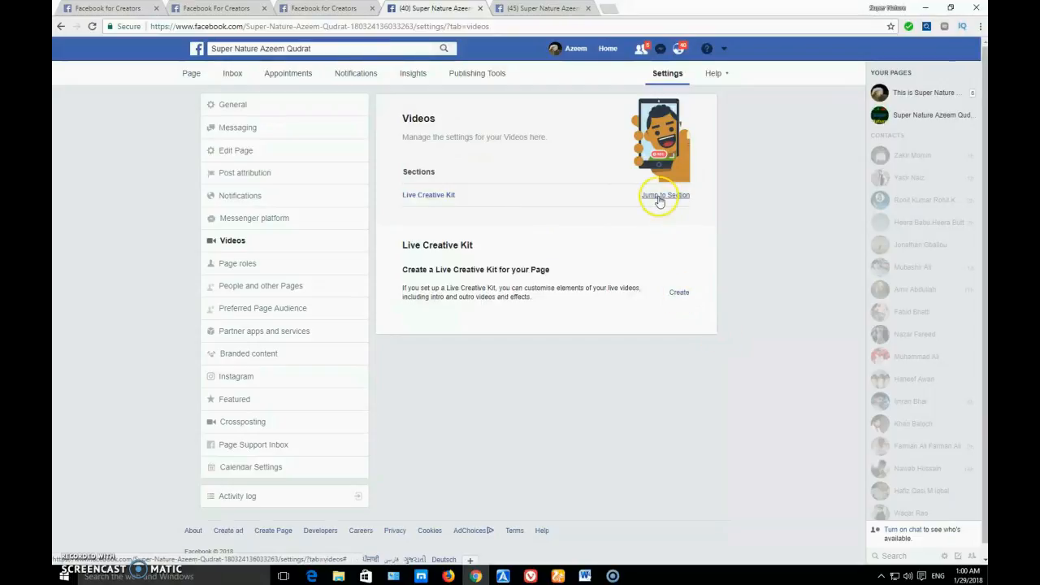
Step: Start a Live Creative Kit for the page, look through its Frame, Details and Review stages, and close it without submitting
left_click(679, 293)
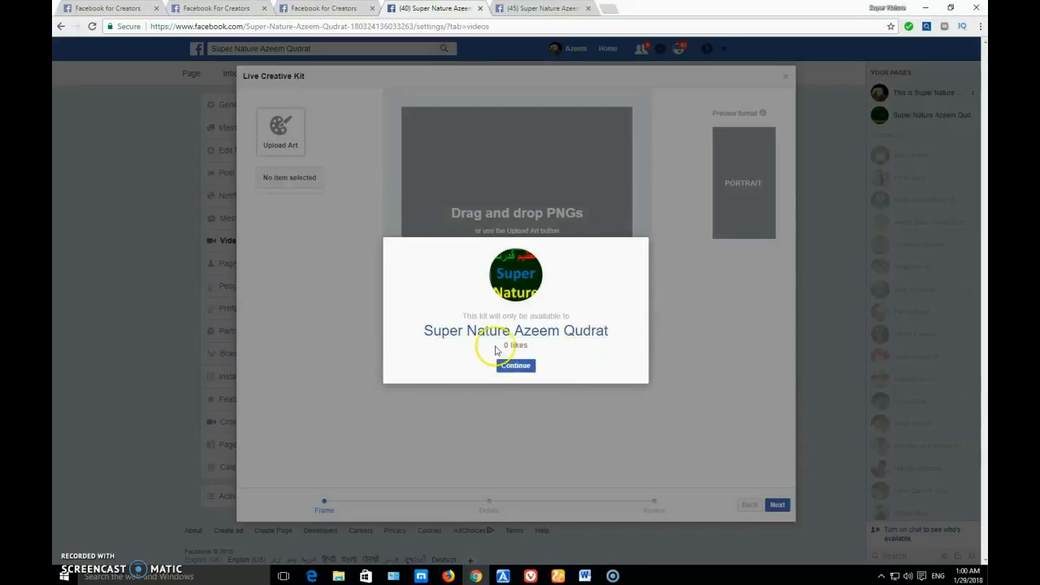
left_click(515, 367)
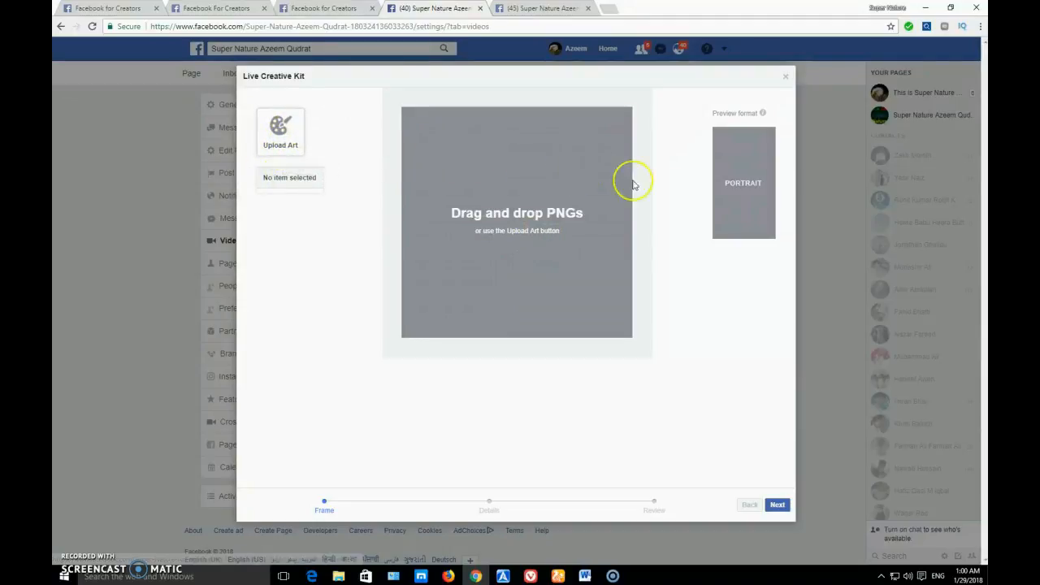
mouse_move(734, 155)
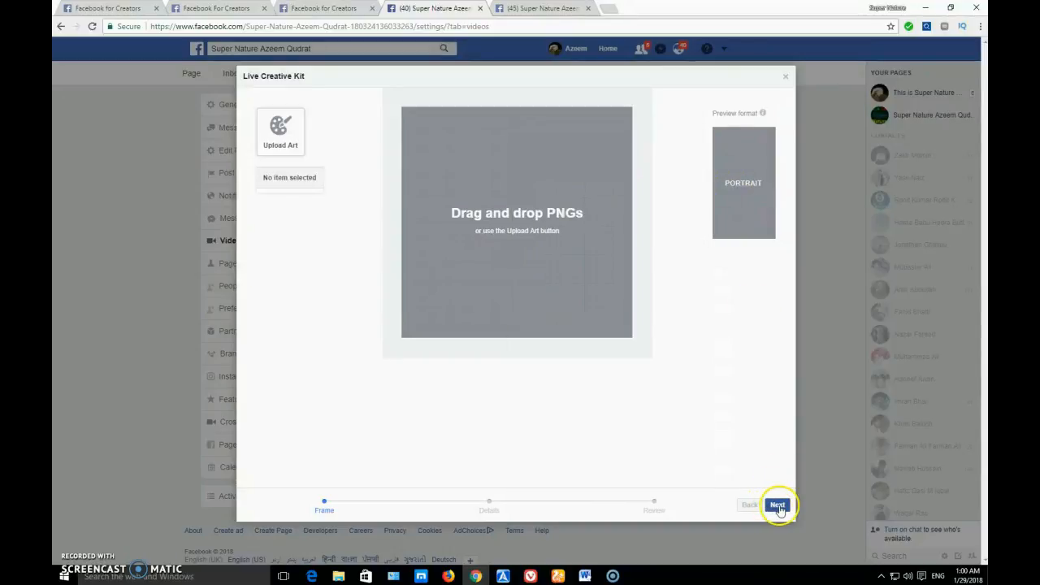
left_click(778, 505)
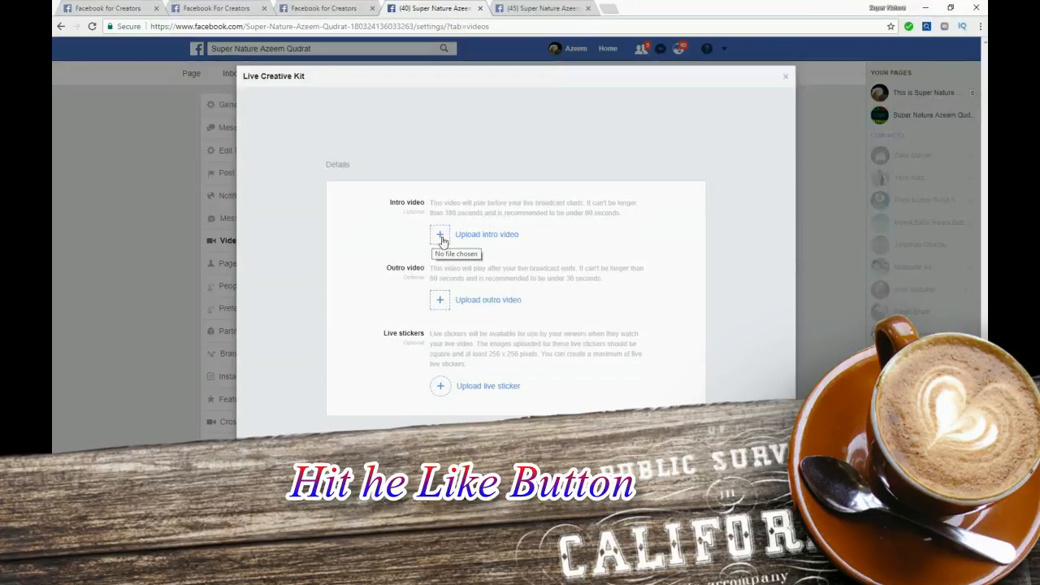
left_click(440, 240)
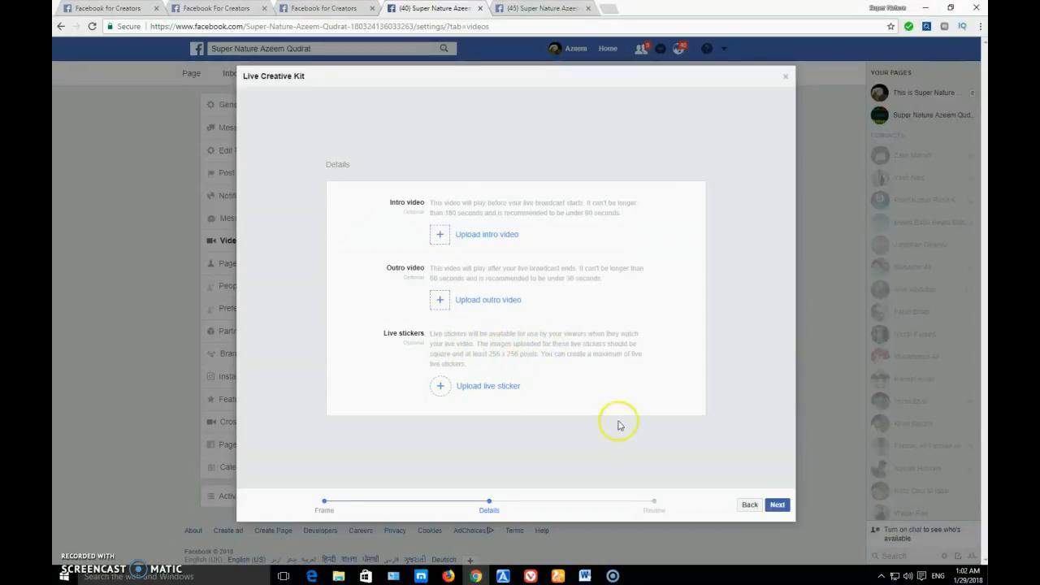
left_click(778, 504)
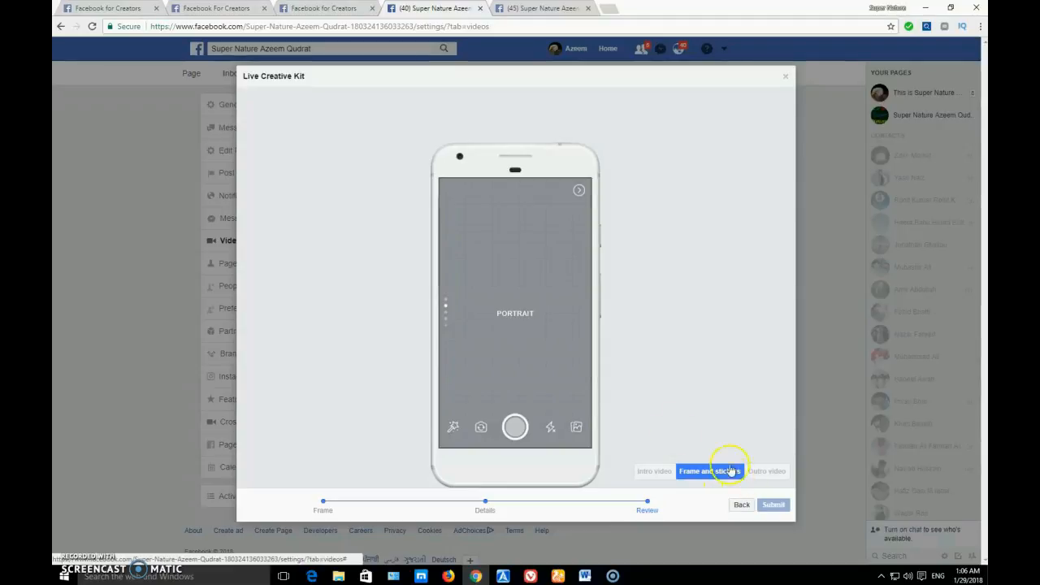
left_click(786, 76)
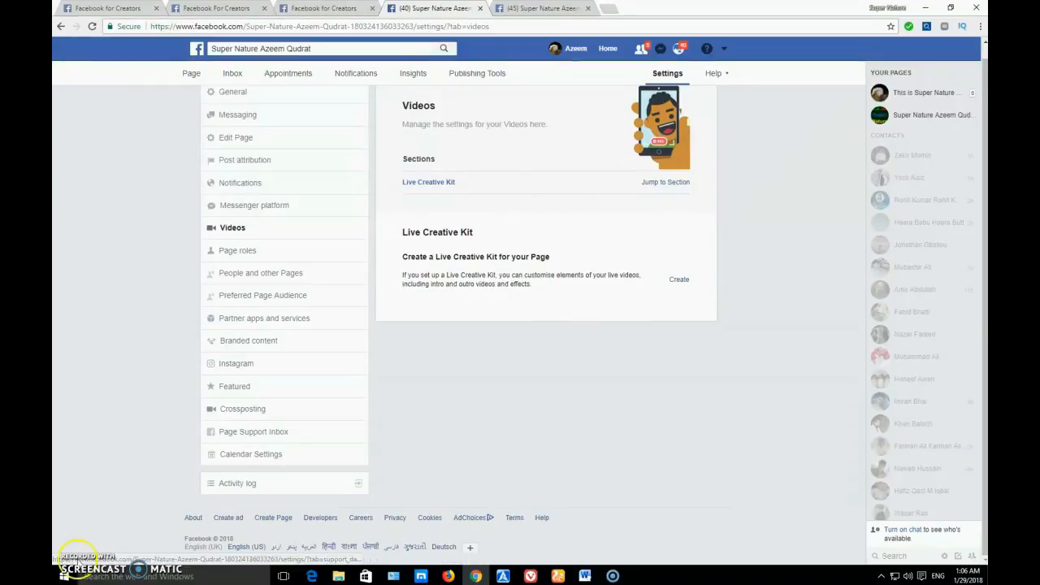
Step: Open the Page roles settings to examine role assignment and the existing roles
scroll(637, 263, "up", 1)
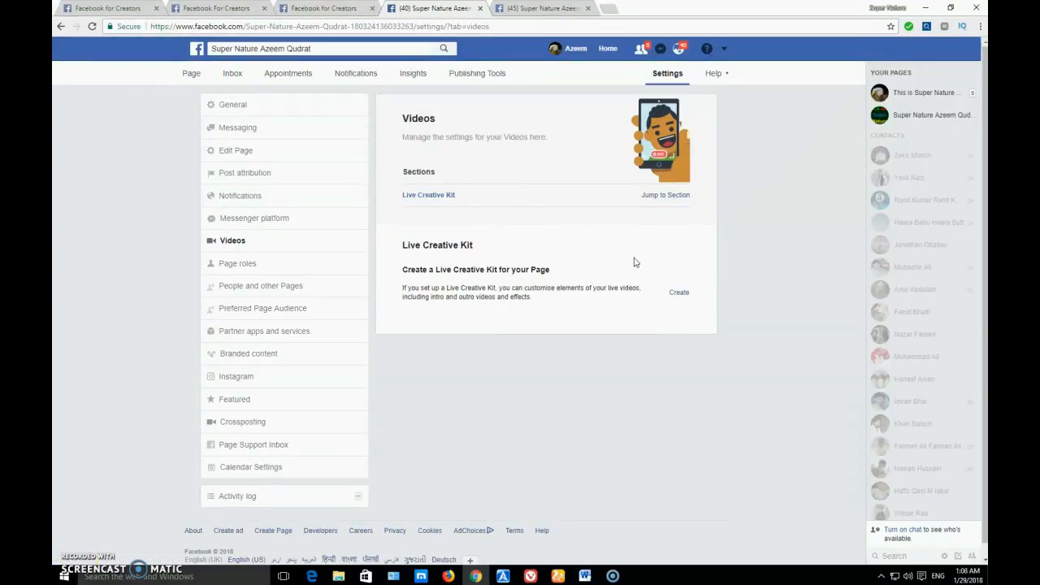
left_click(235, 266)
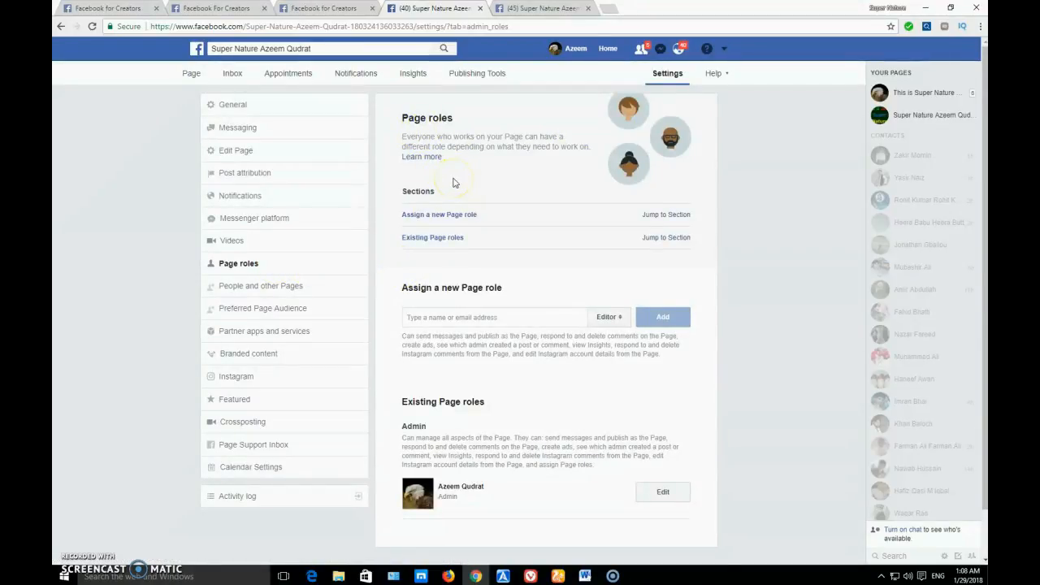
Step: Open the existing admin's entry for editing in the Page roles settings and examine its role options
left_click(502, 183)
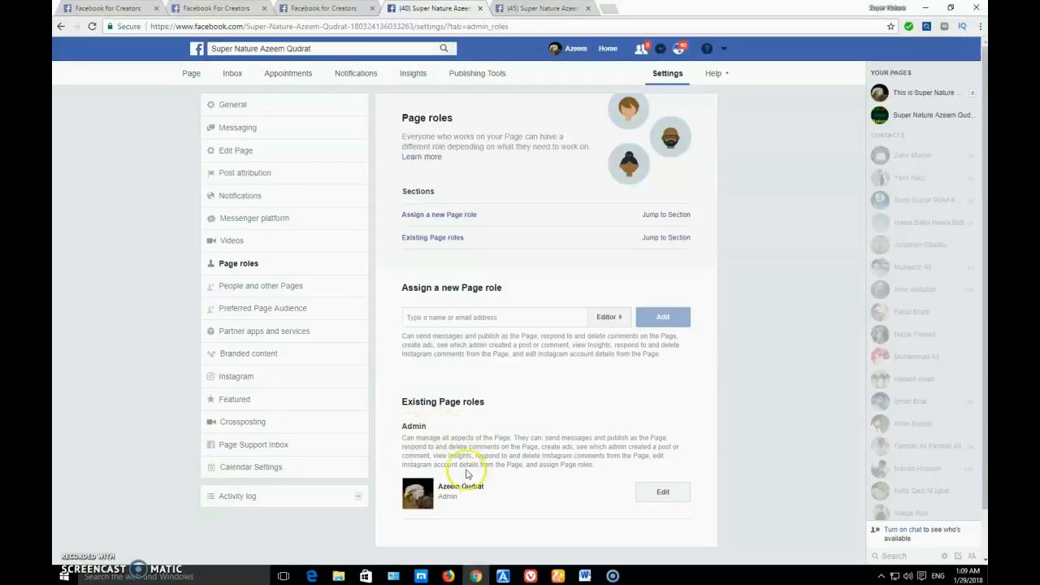
left_click(661, 494)
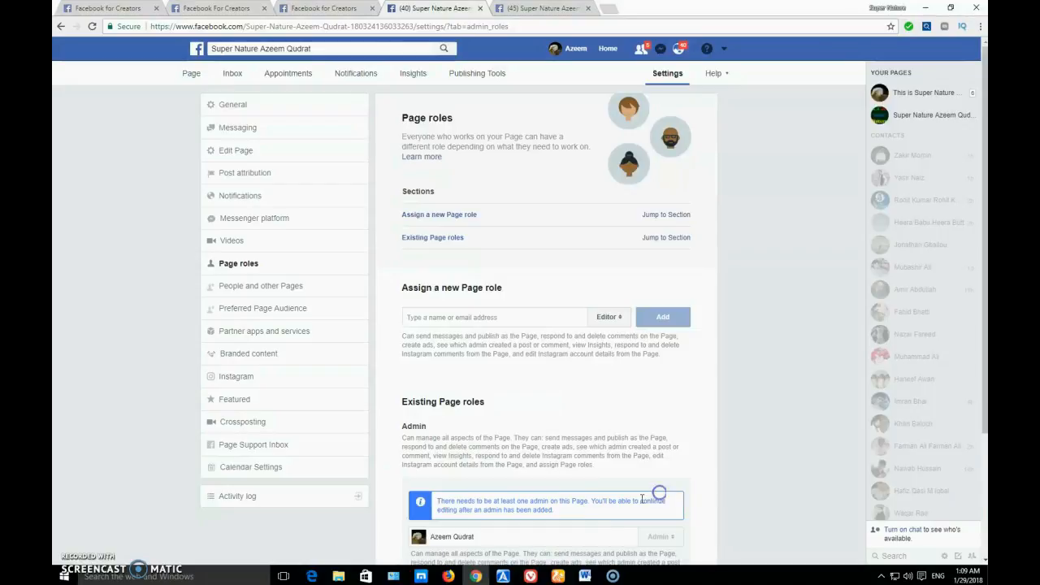
mouse_move(981, 179)
left_mouse_down()
mouse_move(981, 288)
mouse_move(981, 180)
left_mouse_up()
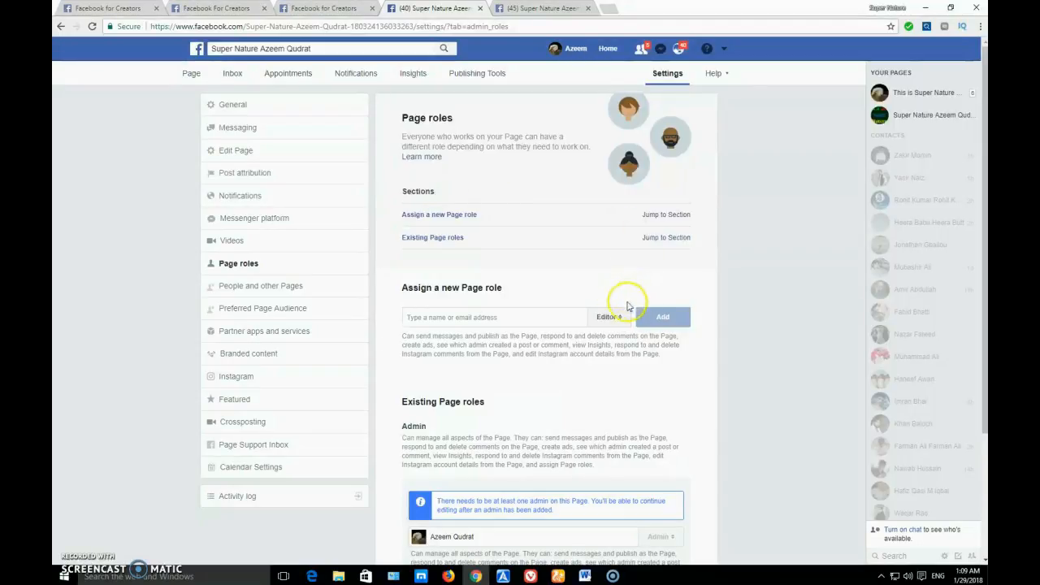
Step: Look over the People and other Pages, Preferred Page Audience, and Partner apps and services settings, including the option to add a service
left_click(253, 290)
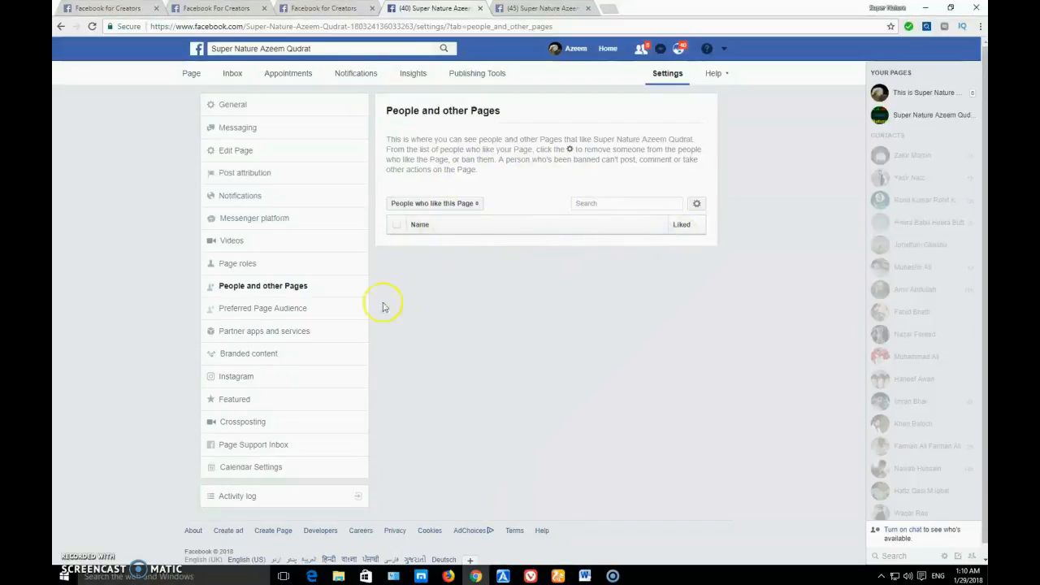
left_click(246, 312)
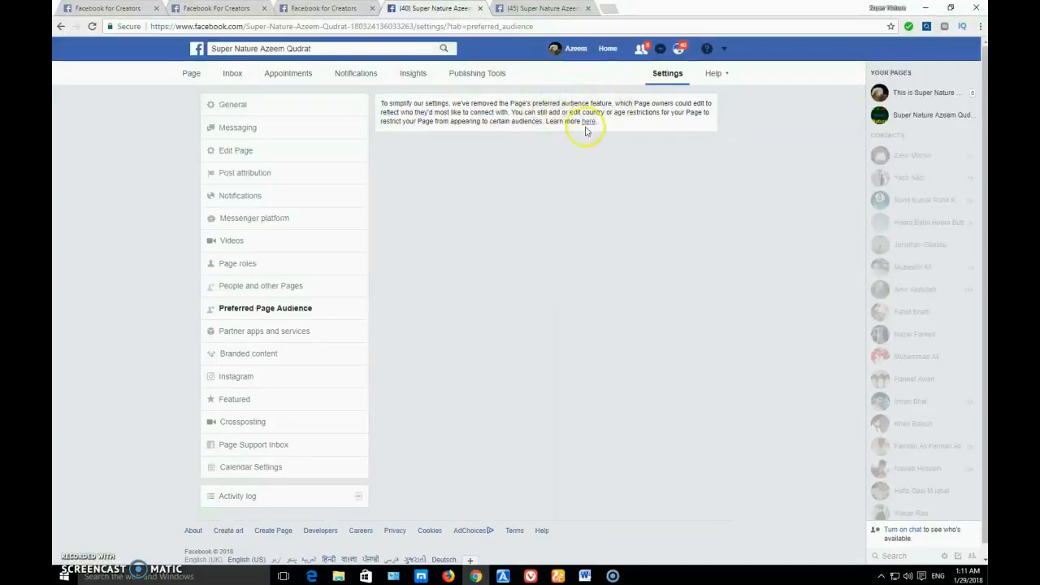
left_click(256, 334)
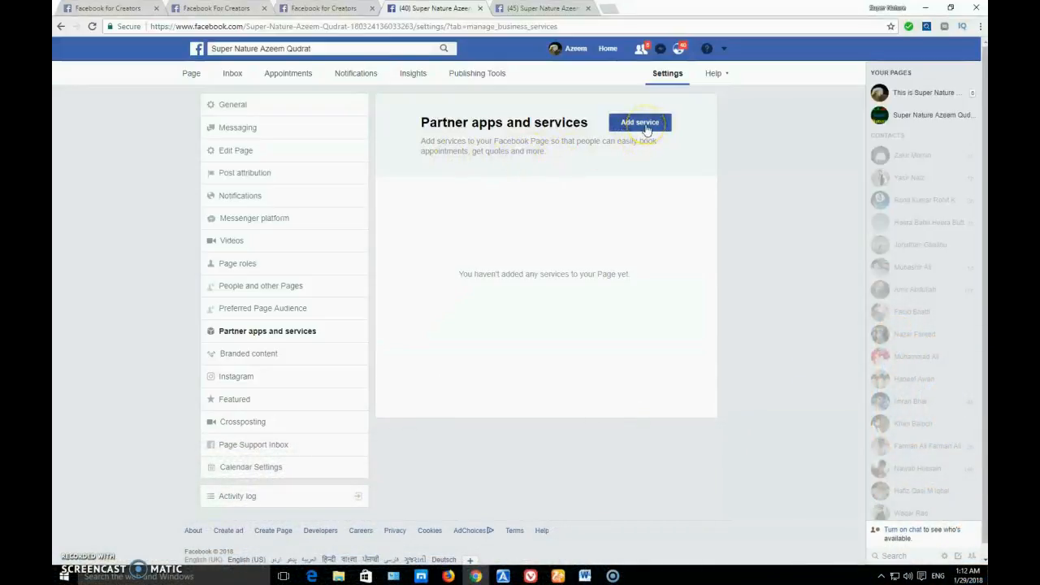
left_click(642, 123)
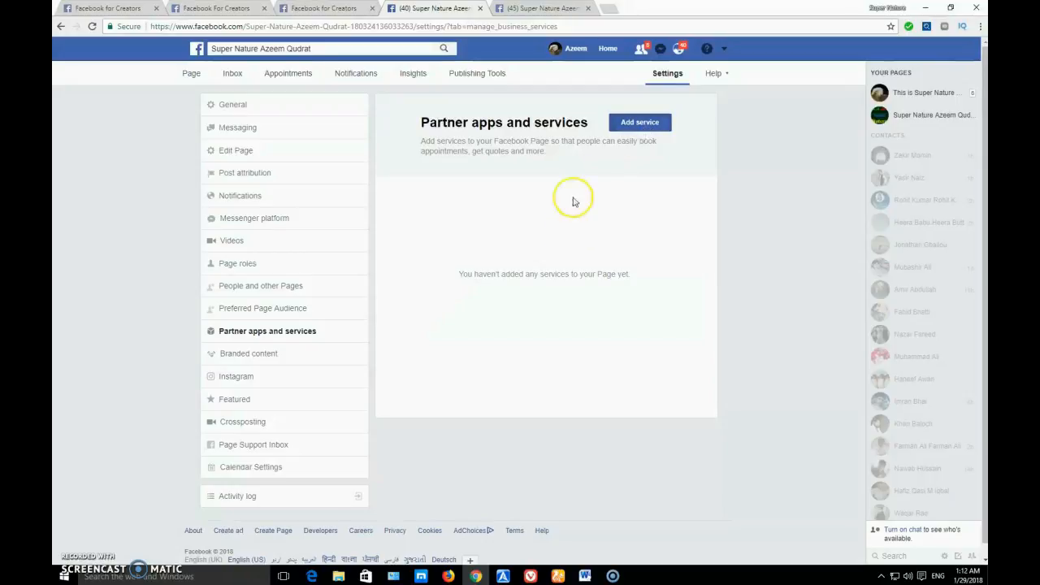
Step: Turn on Page approvals in the Branded content settings and dismiss the tip about adding approved creators
left_click(238, 355)
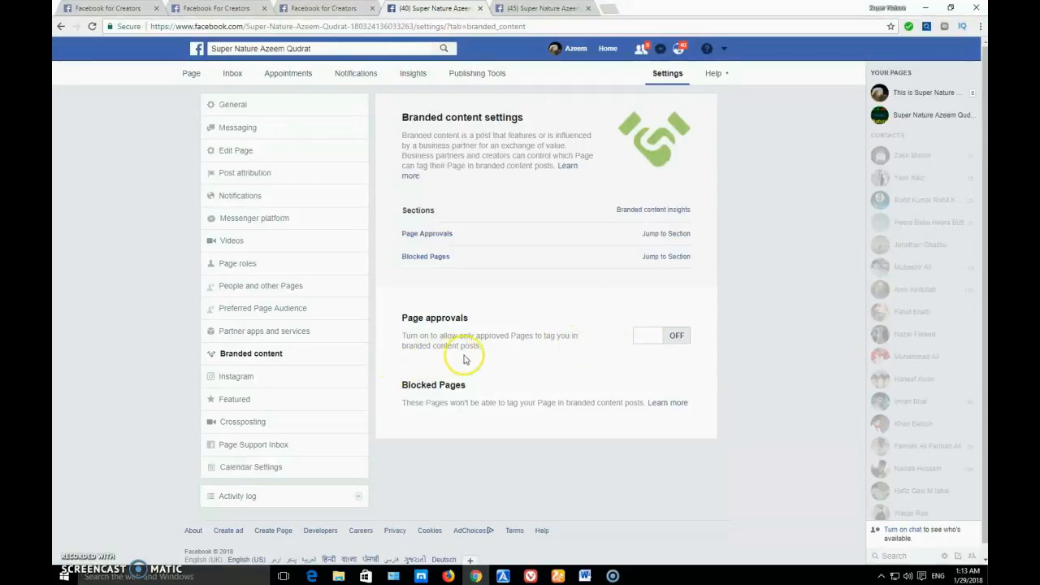
left_click(641, 339)
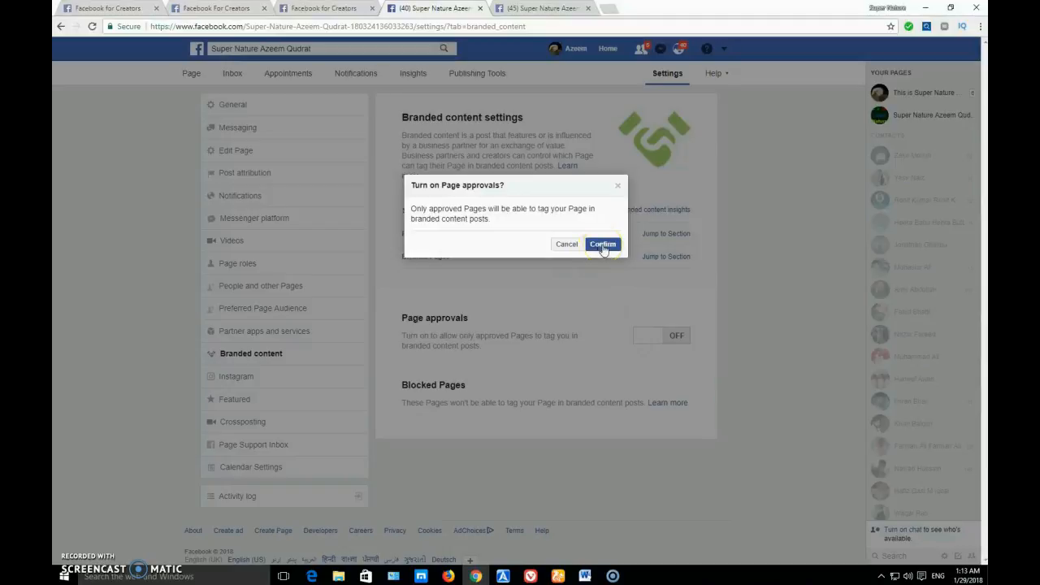
left_click(603, 245)
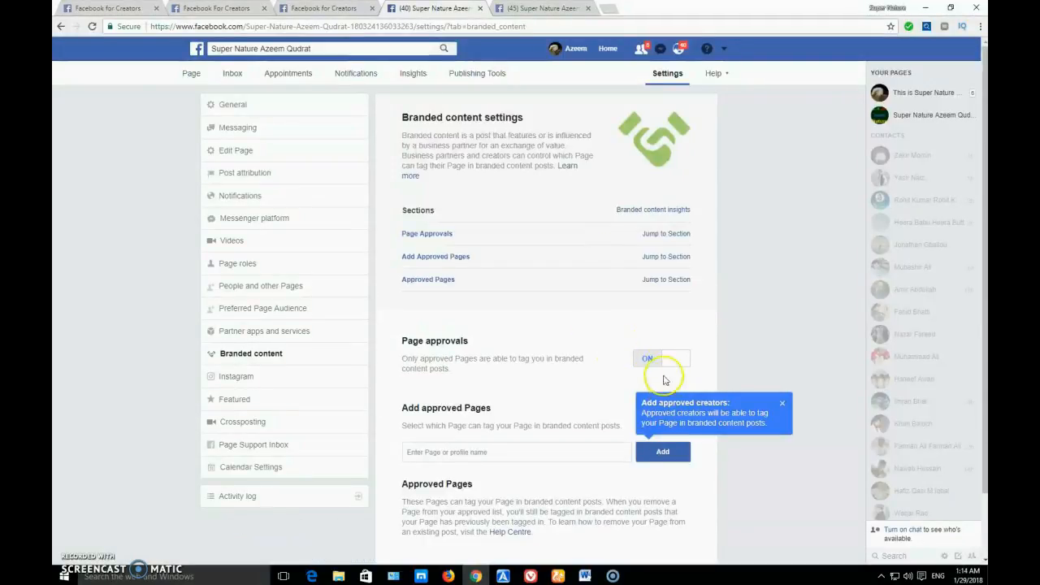
left_click(780, 402)
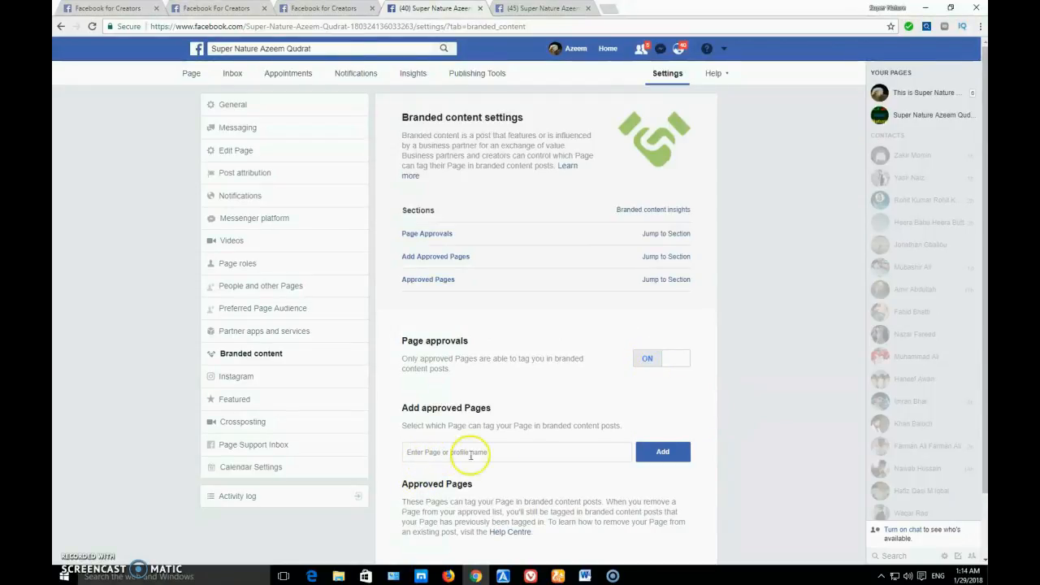
Step: Turn Page approvals back off for branded content and look at the Blocked Pages section
left_click(672, 360)
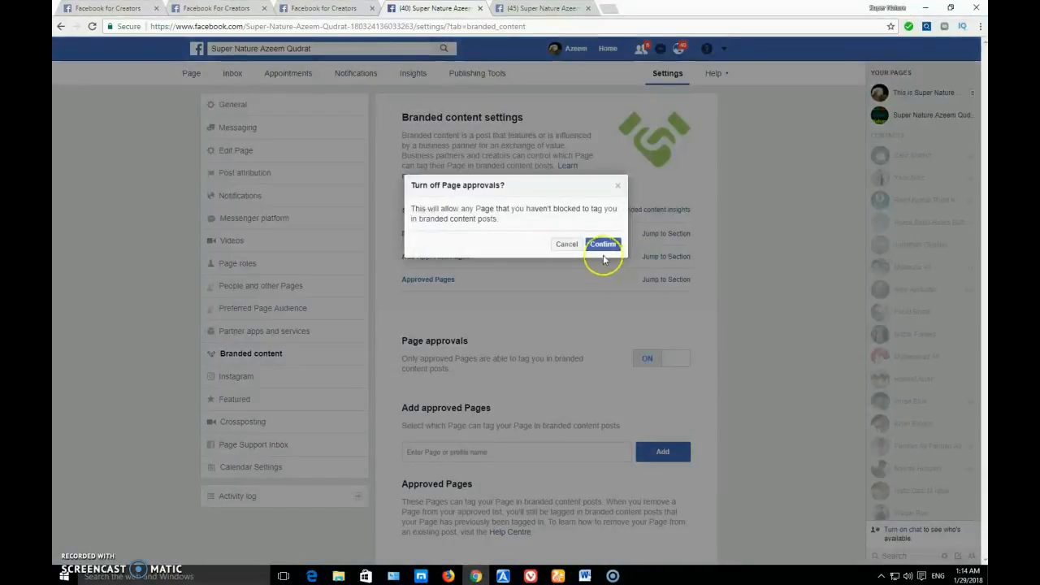
left_click(601, 244)
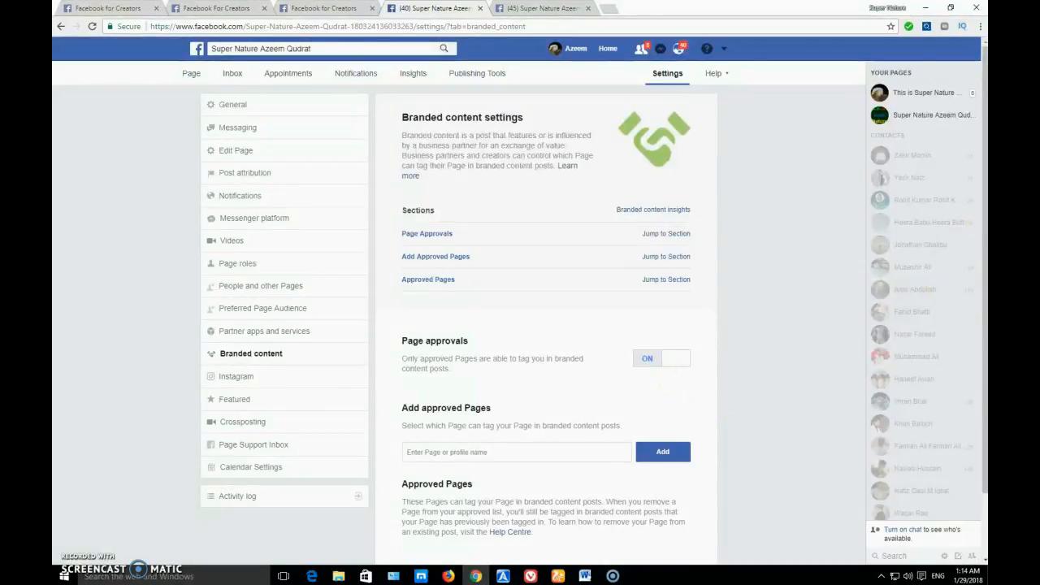
left_click_drag(985, 213, 975, 288)
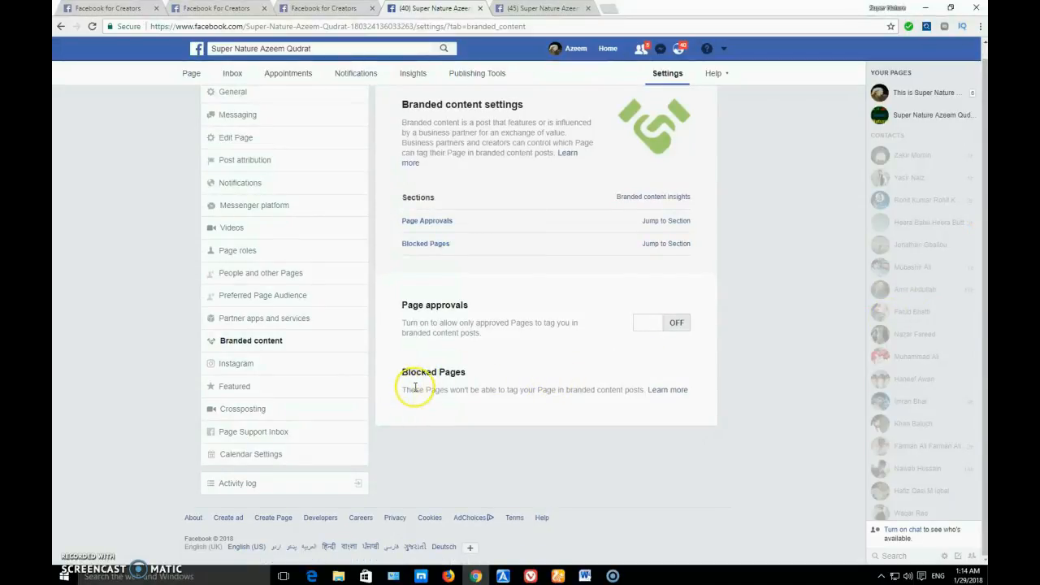
Step: Look over the page's Featured, Crossposting, Page Support Inbox and Calendar settings
left_click(235, 388)
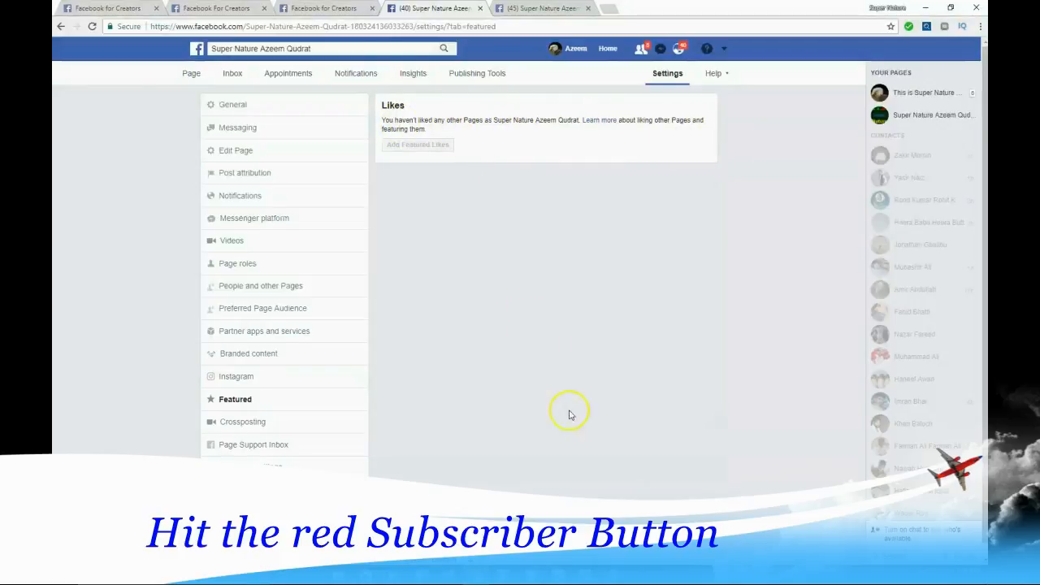
left_click(235, 428)
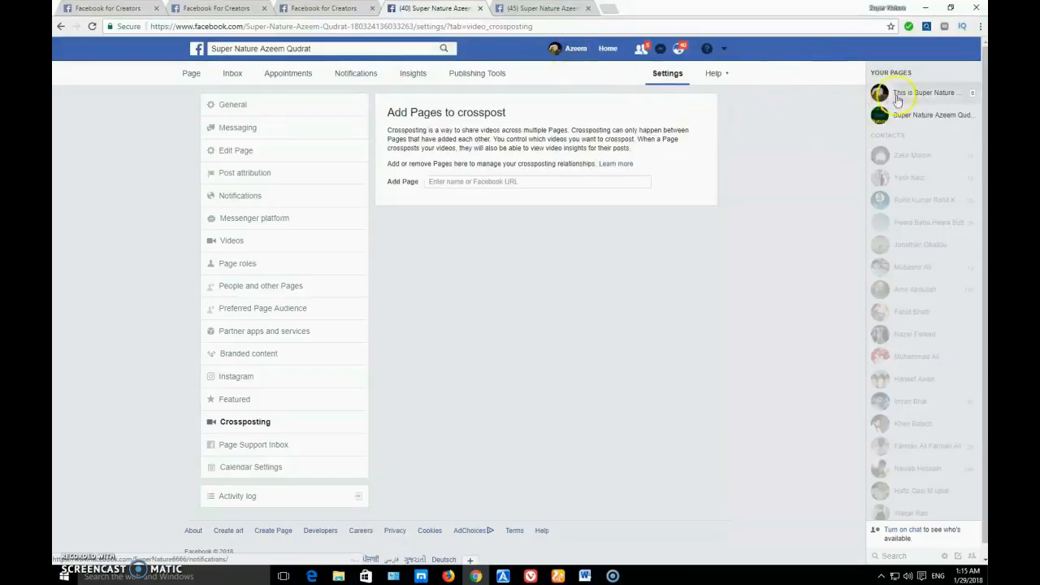
mouse_move(897, 122)
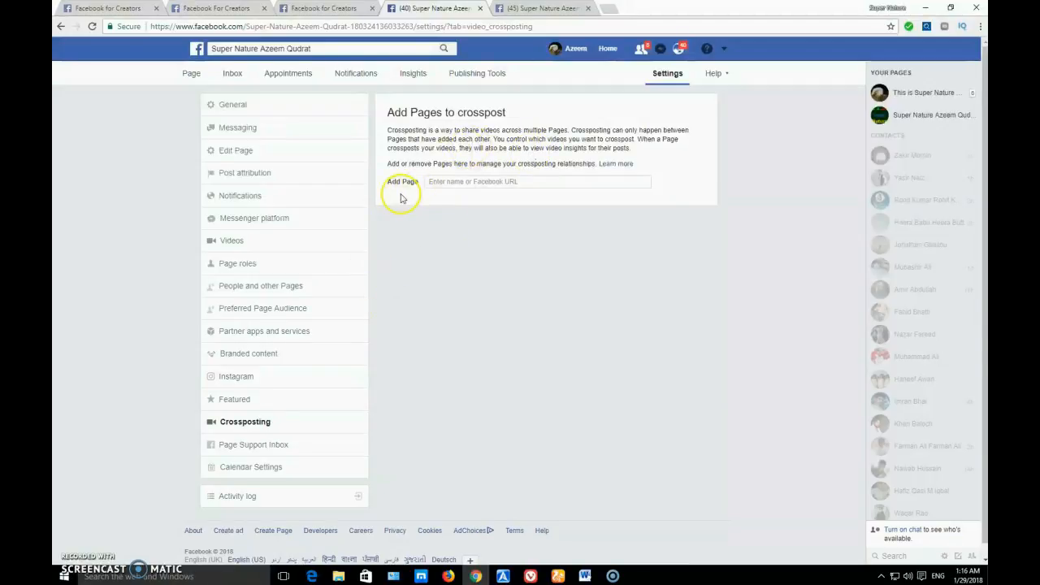
left_click(248, 450)
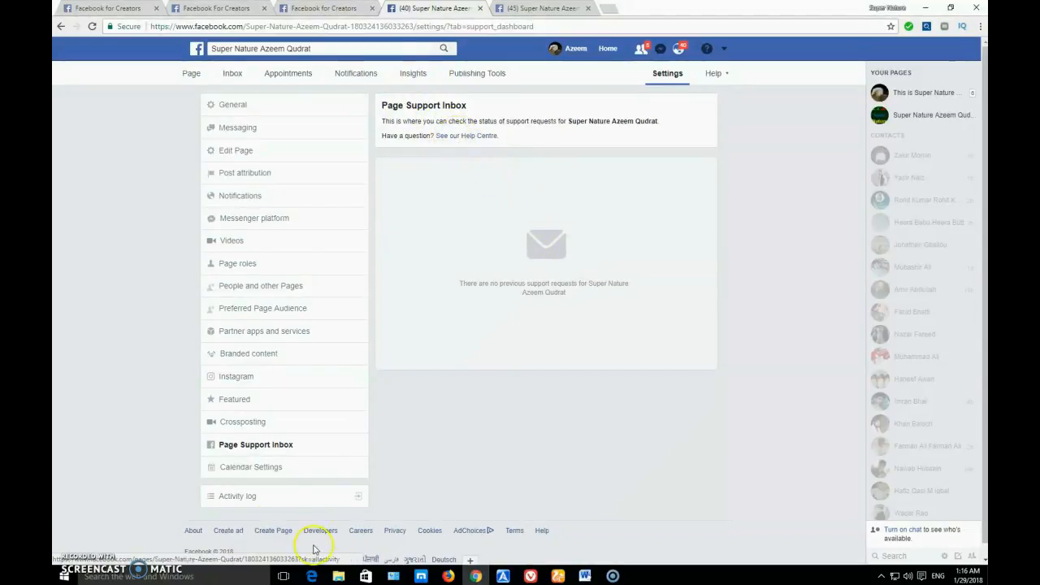
left_click(235, 468)
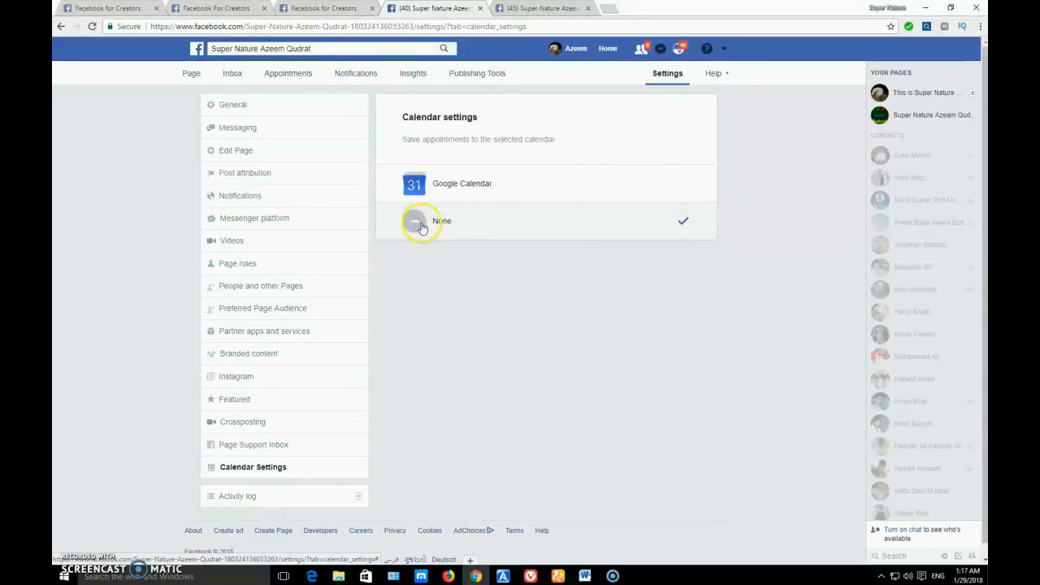
Step: Open the page's Activity log and examine its recent entries and the available filters such as Photos
left_click(233, 497)
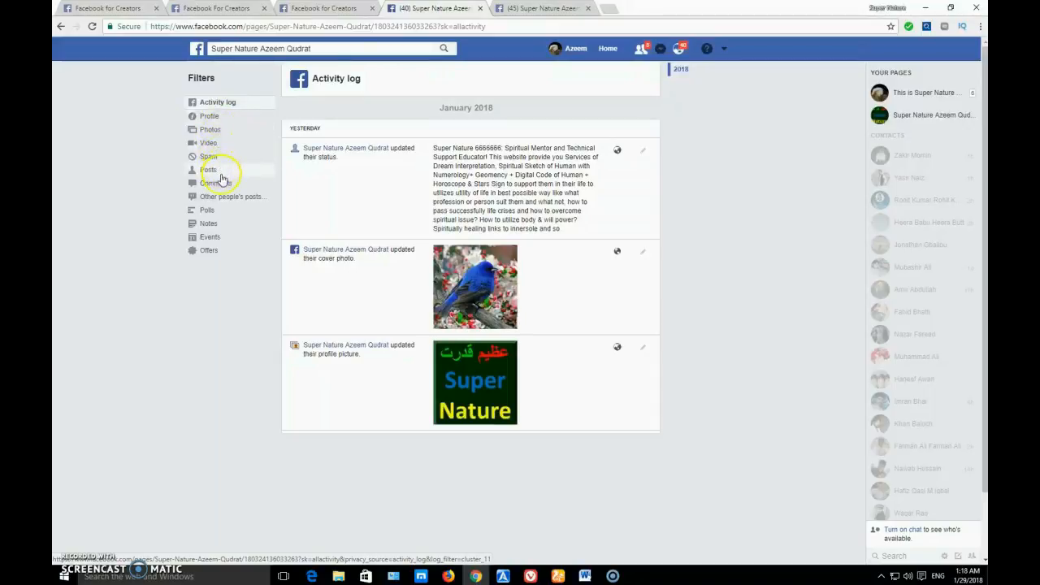
left_click(258, 130)
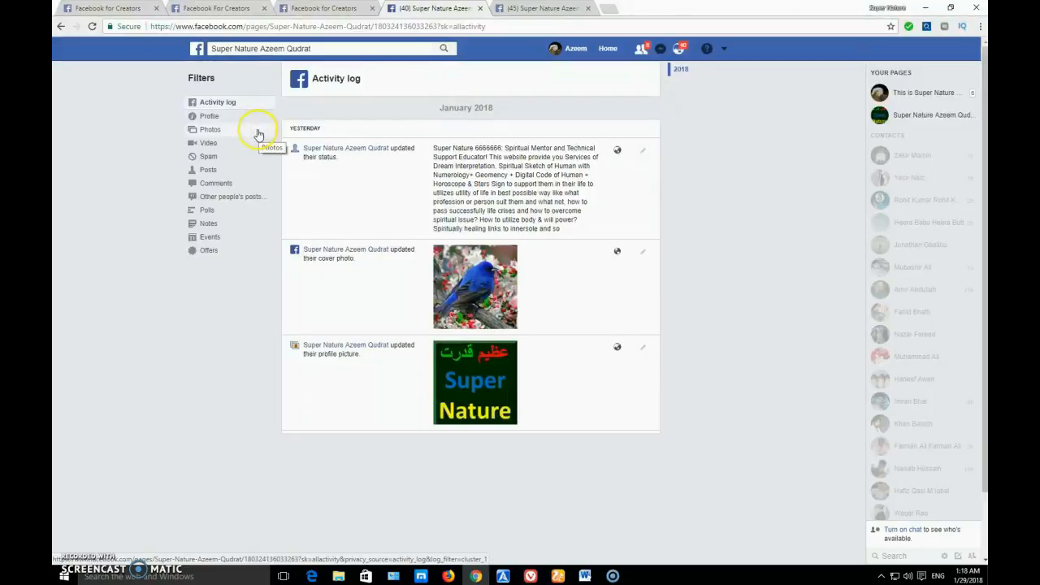